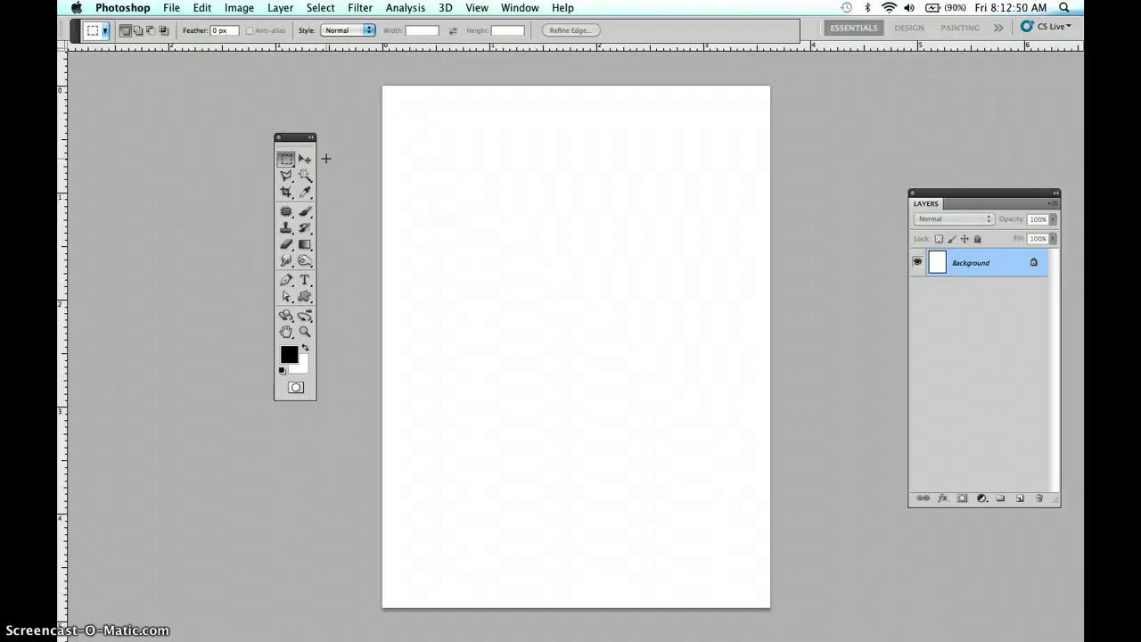
# Step: Open the File menu in the menu bar
pyautogui.moveTo(327, 157)
pyautogui.mouseDown()
pyautogui.moveTo(305, 161)
pyautogui.moveTo(288, 133)
pyautogui.moveTo(276, 179)
pyautogui.moveTo(264, 173)
pyautogui.mouseUp()
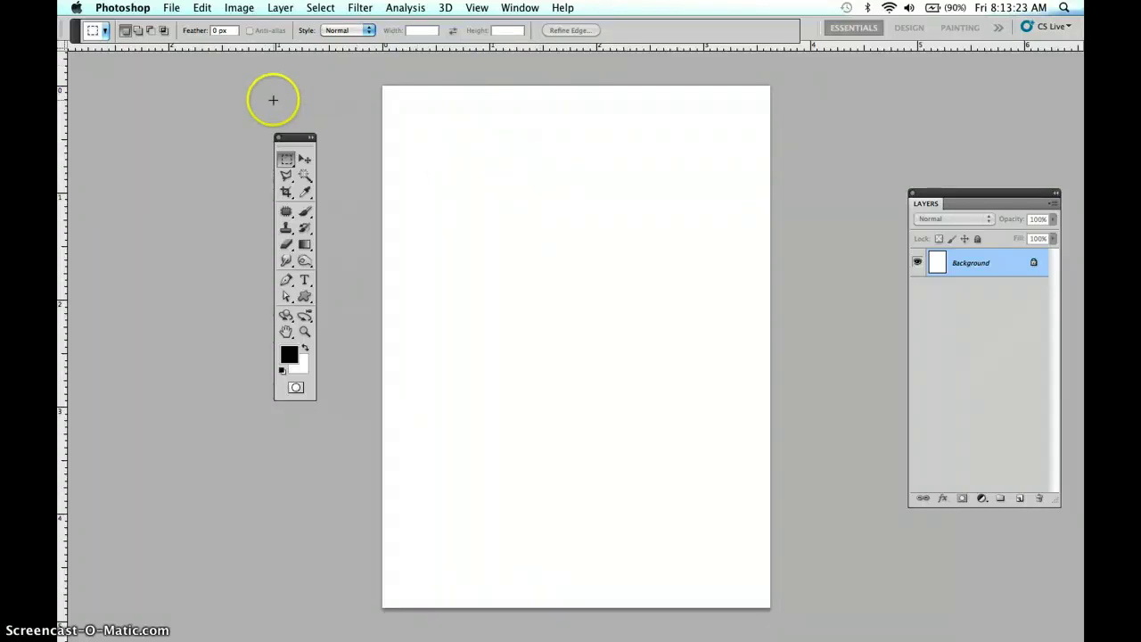
pyautogui.click(173, 8)
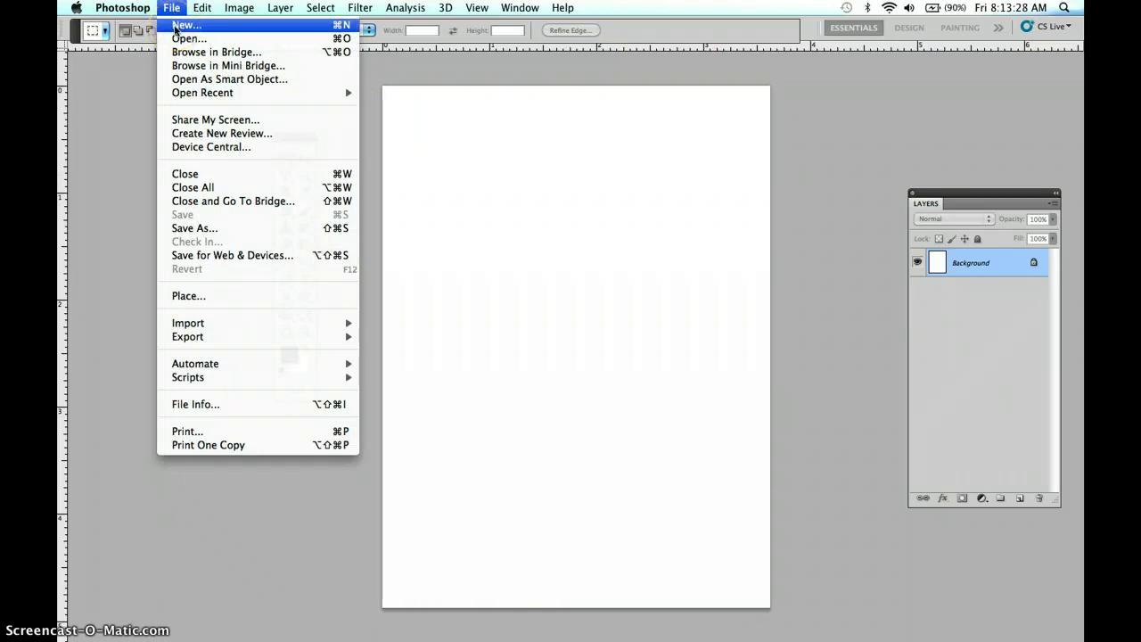
# Step: Start a new document named 'Stencil of a Lemon' and choose the Photo preset
pyautogui.click(178, 25)
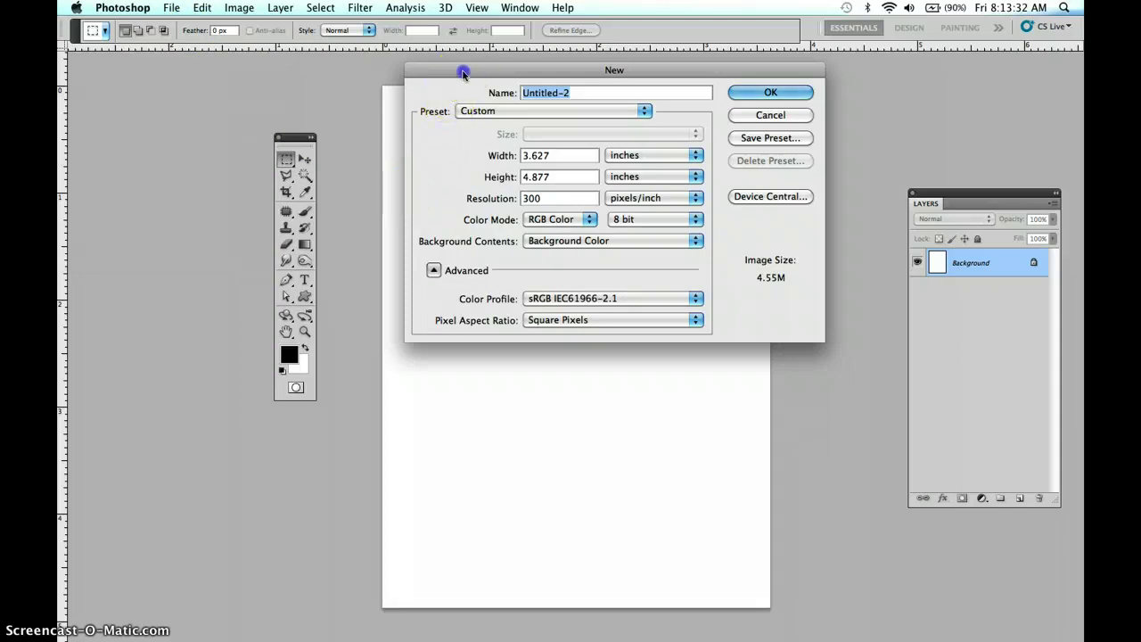
pyautogui.moveTo(463, 74); pyautogui.dragTo(422, 86)
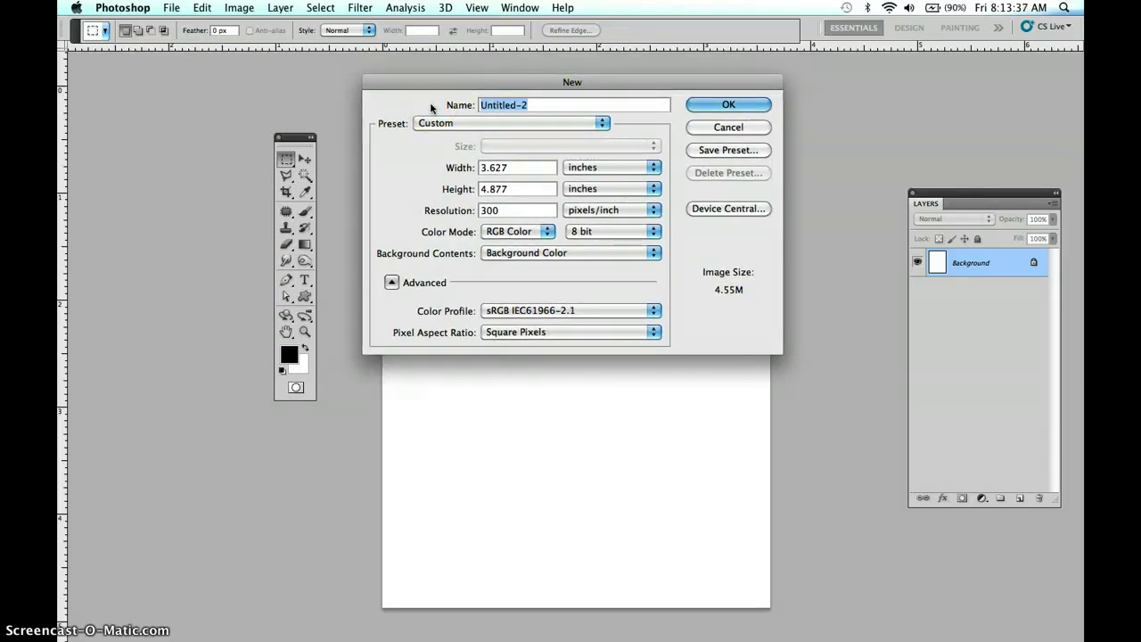
pyautogui.write('Ste')
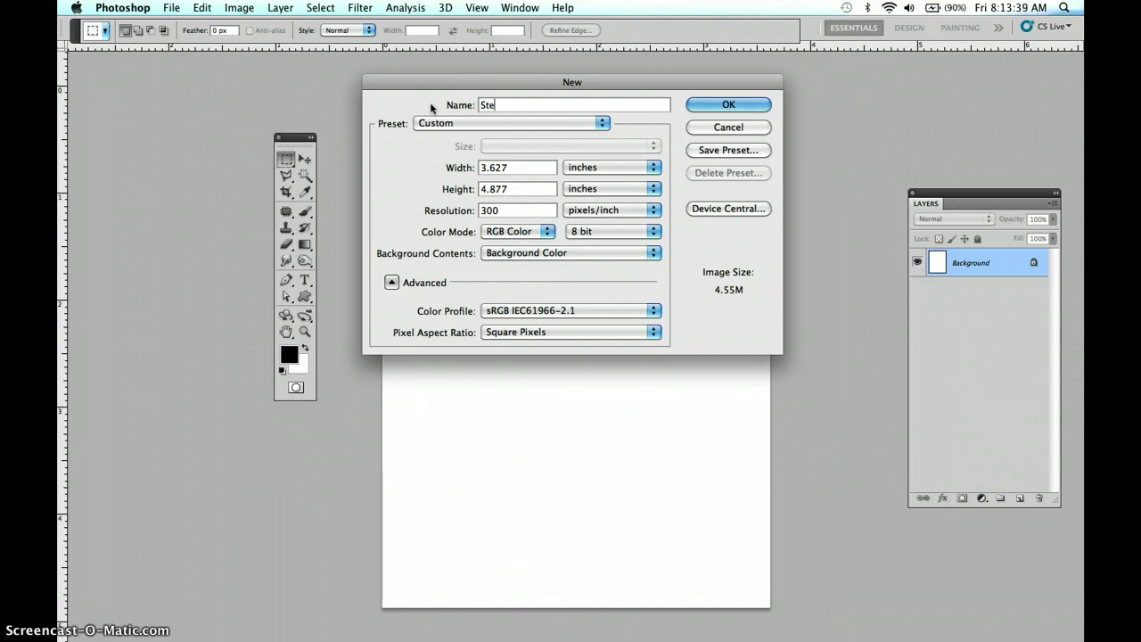
pyautogui.write('ncil of a Lemon')
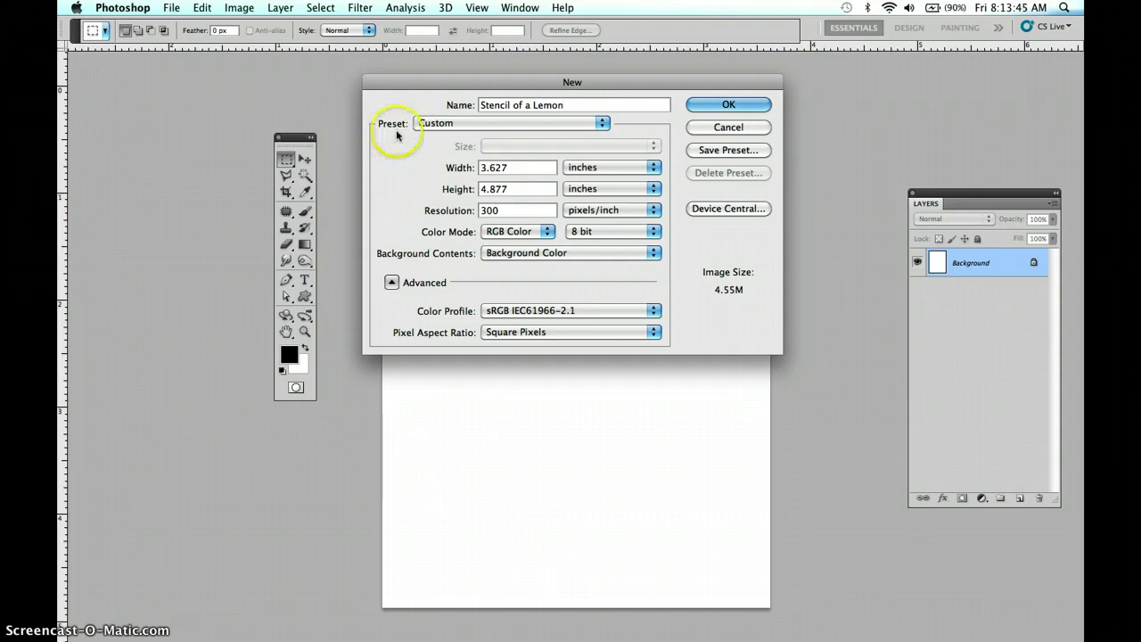
pyautogui.click(444, 123)
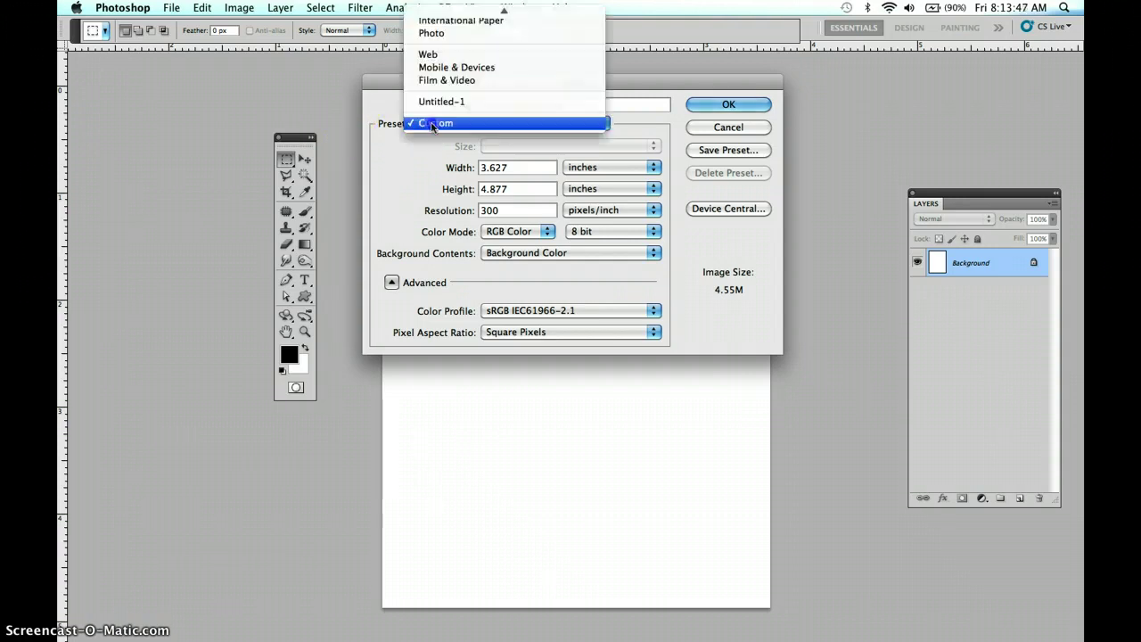
pyautogui.click(391, 85)
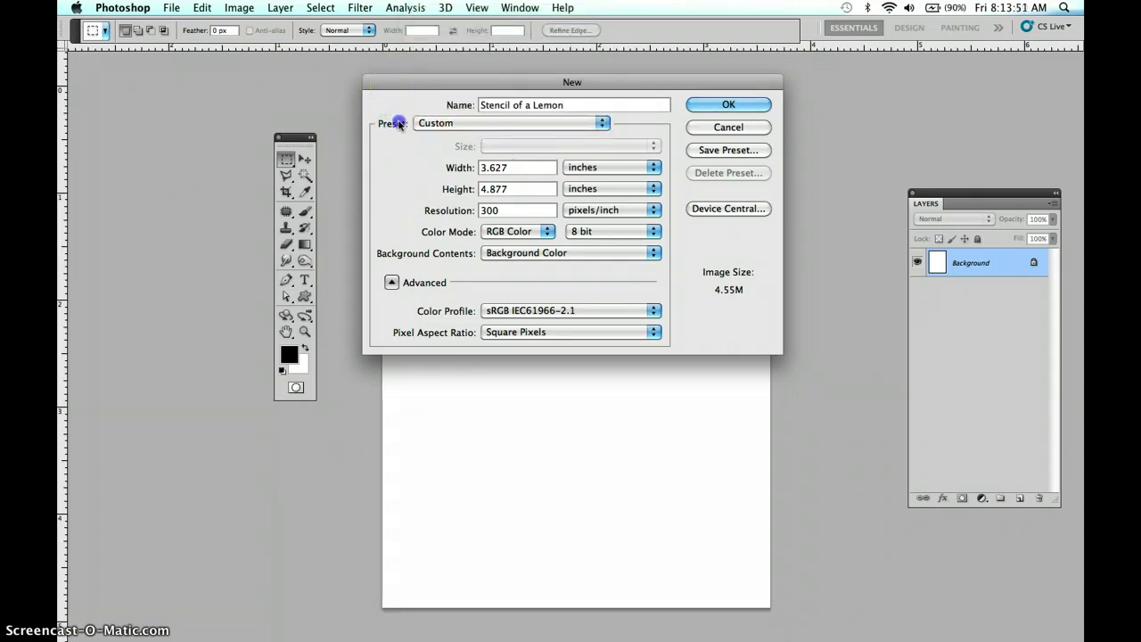
pyautogui.click(426, 87)
pyautogui.moveTo(427, 87); pyautogui.dragTo(425, 141)
pyautogui.click(428, 180)
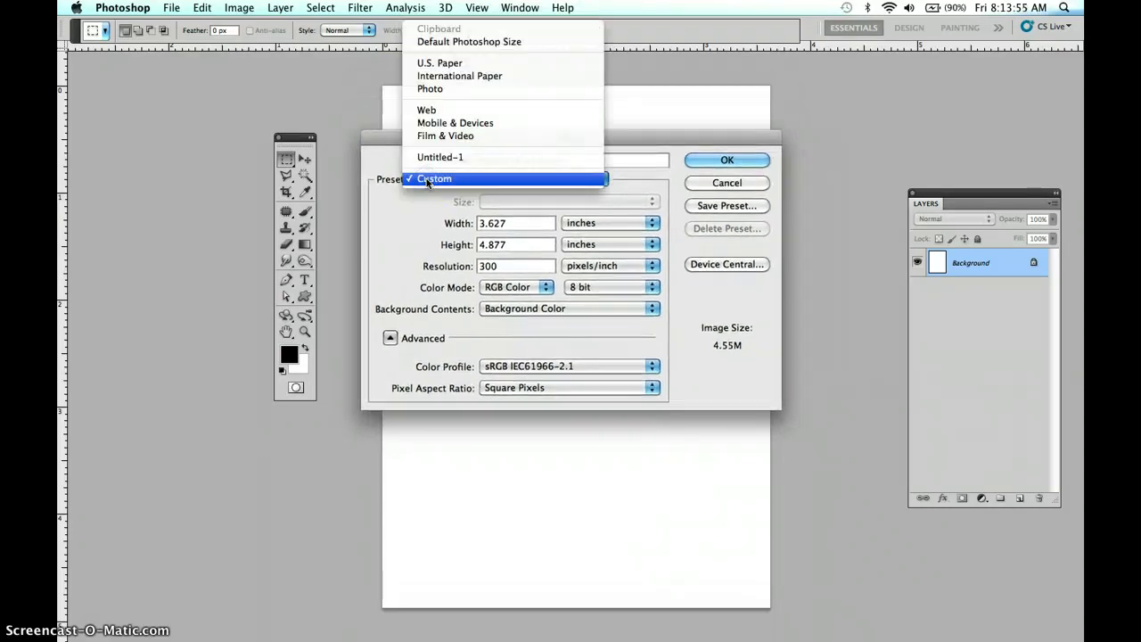
pyautogui.click(432, 89)
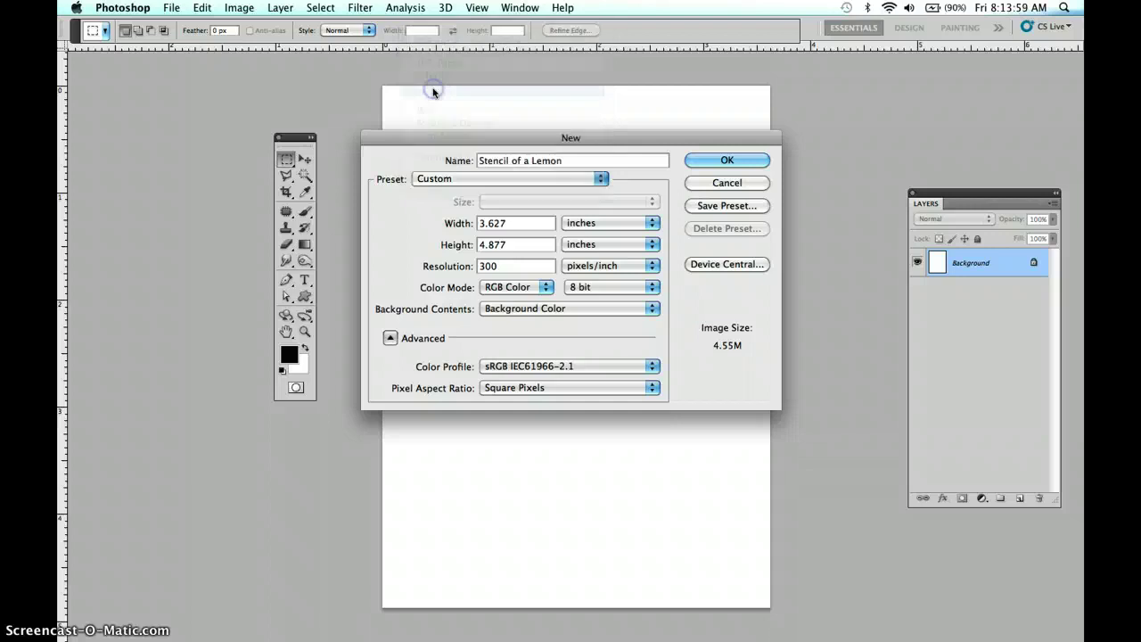
# Step: Set the new document to Landscape 8 x 10, Grayscale color mode and White background
pyautogui.click(434, 105)
pyautogui.moveTo(441, 138); pyautogui.dragTo(442, 108)
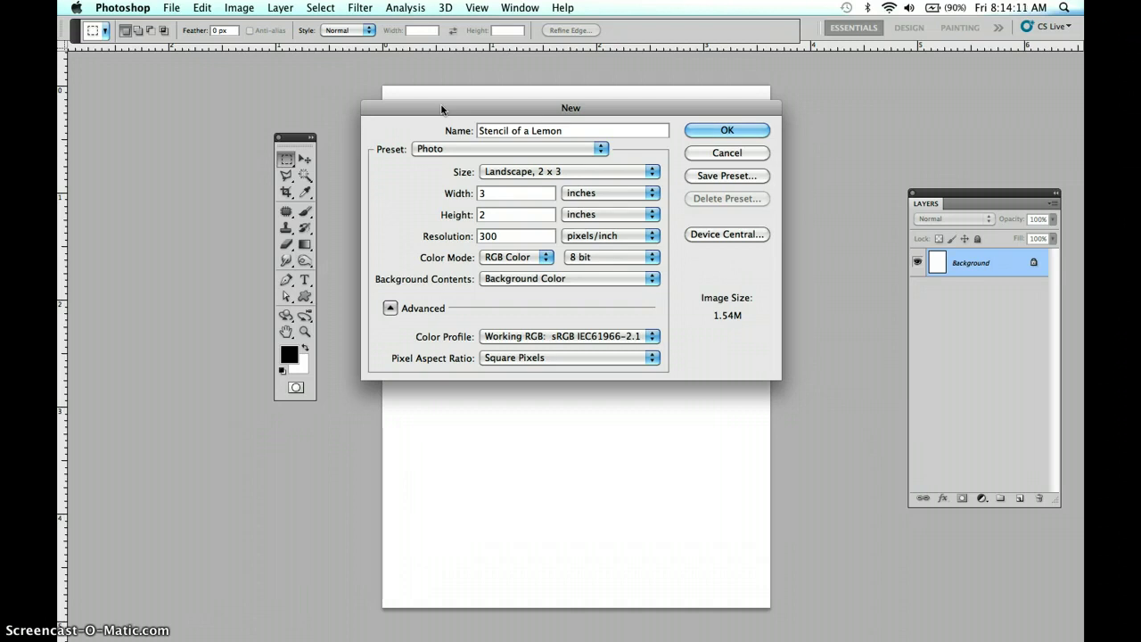
pyautogui.click(391, 221)
pyautogui.click(506, 172)
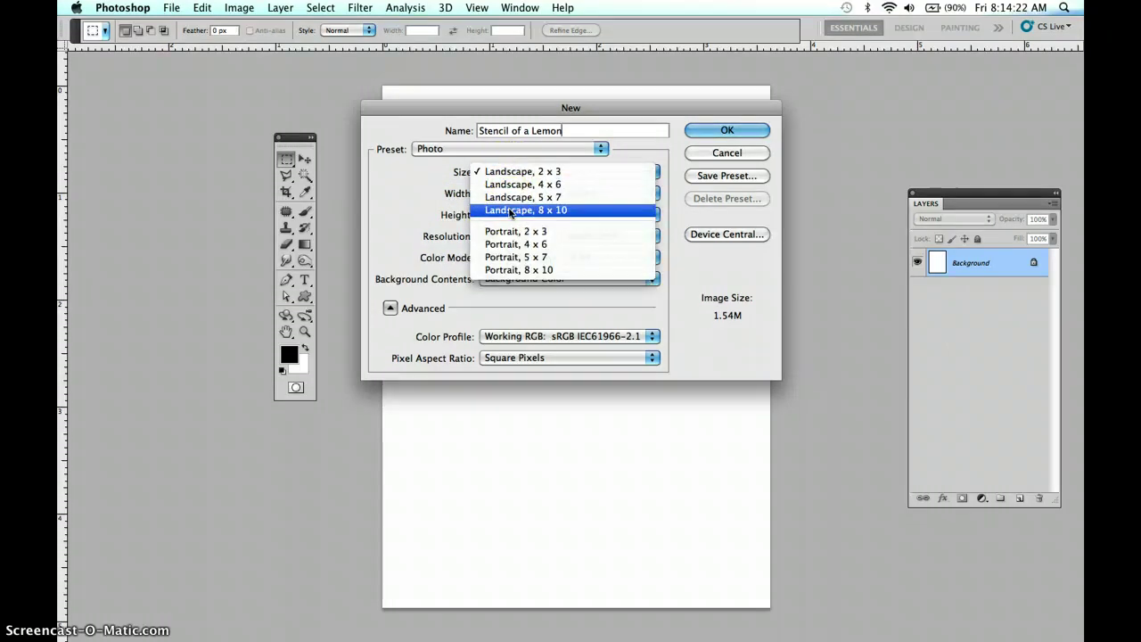
pyautogui.click(511, 212)
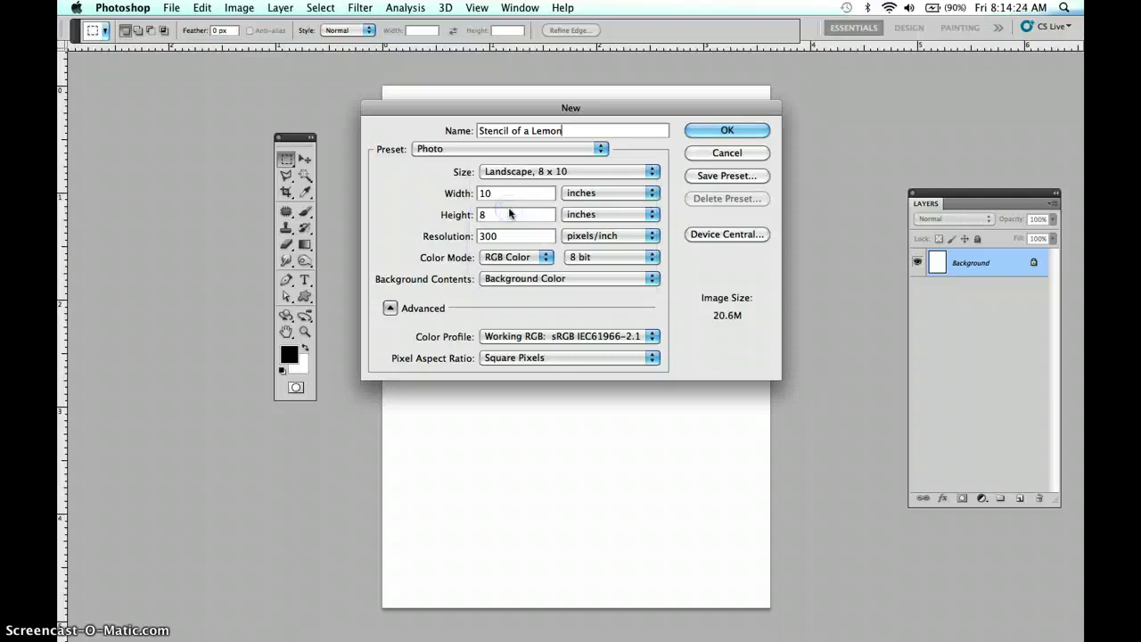
pyautogui.click(405, 252)
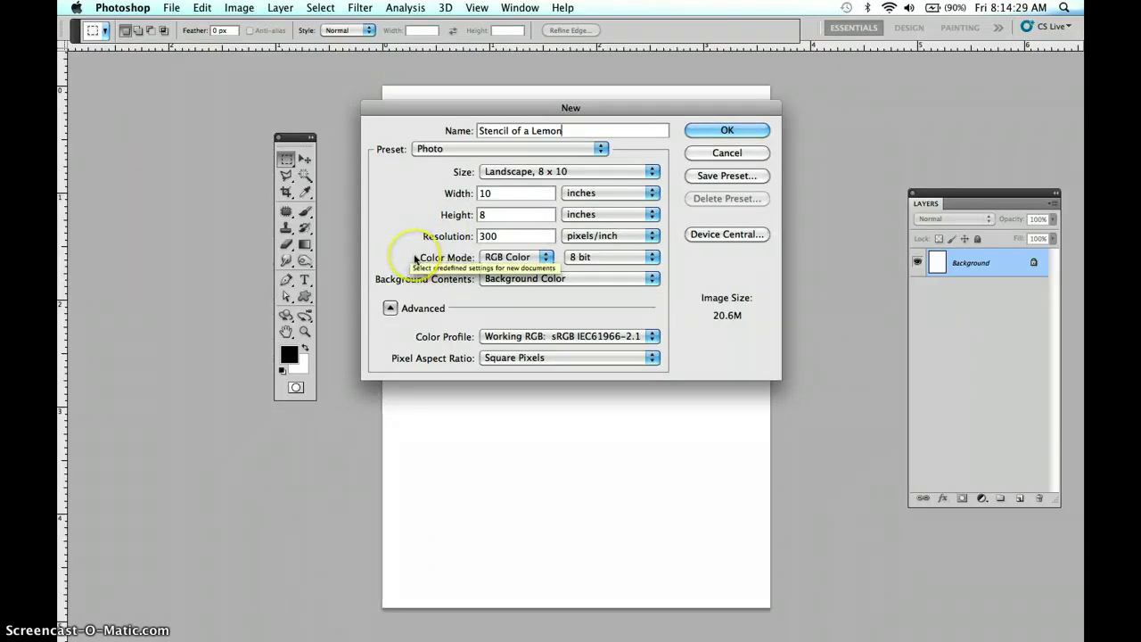
pyautogui.click(473, 265)
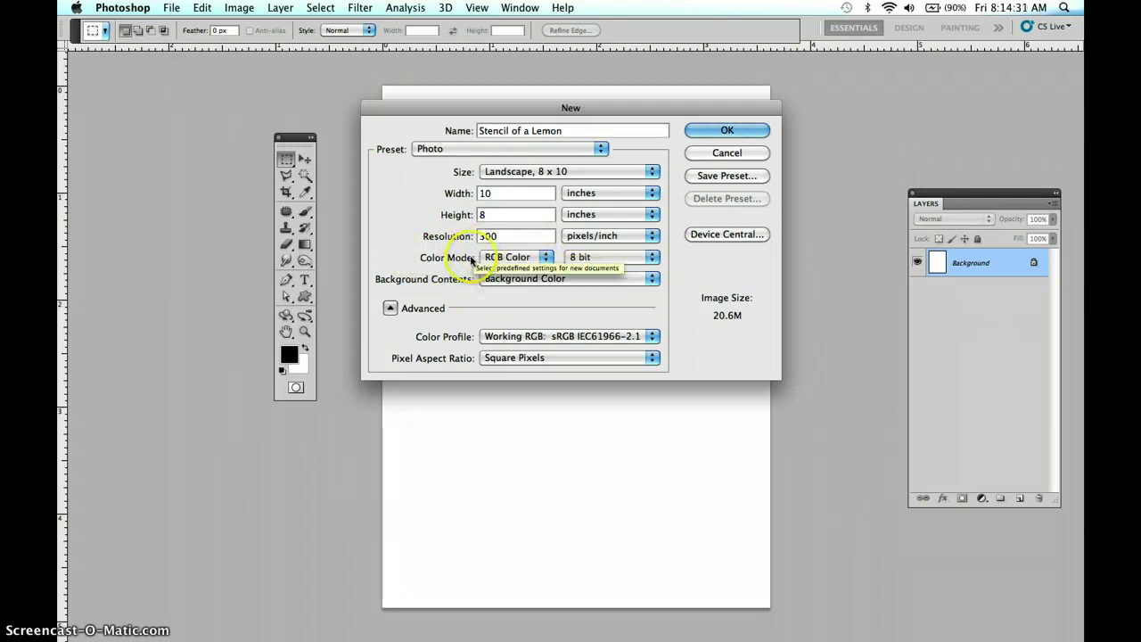
pyautogui.click(544, 257)
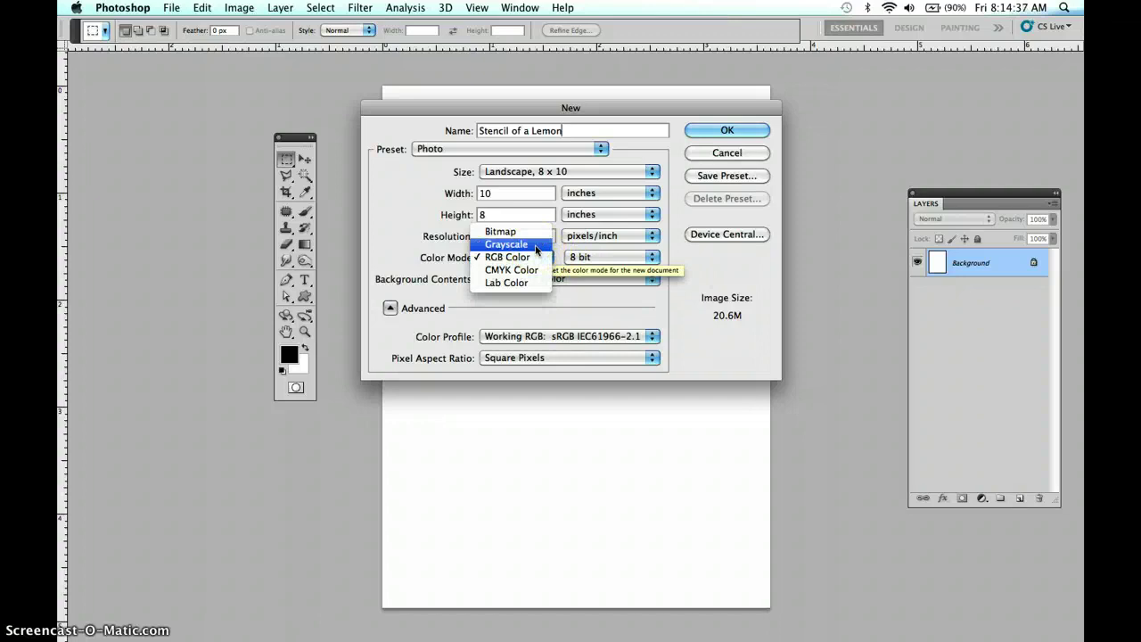
pyautogui.click(535, 247)
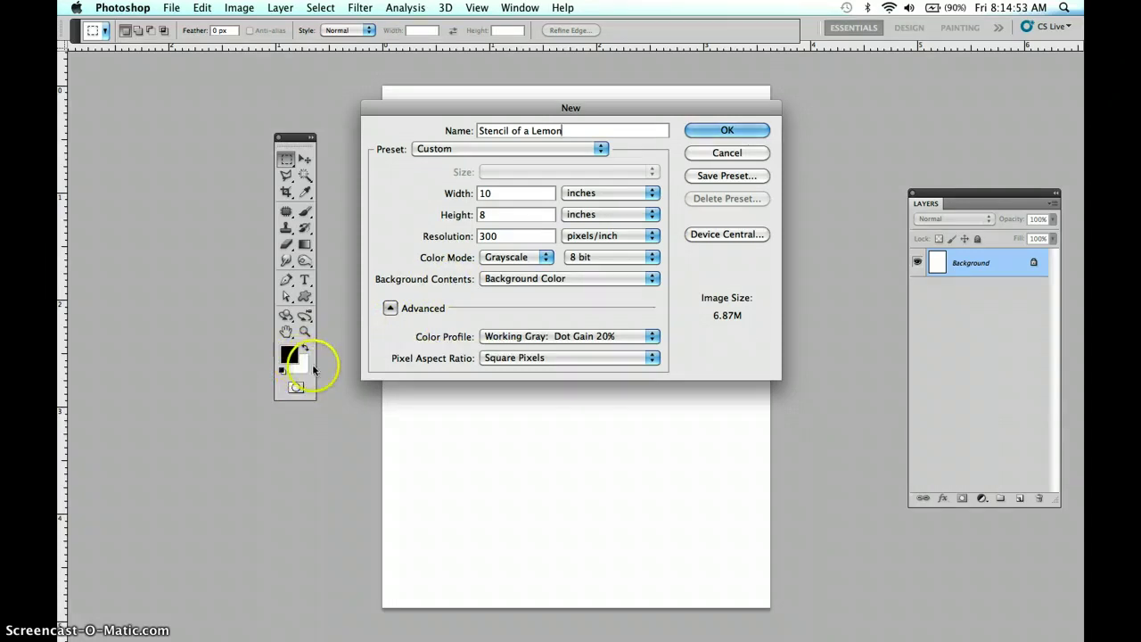
pyautogui.click(524, 280)
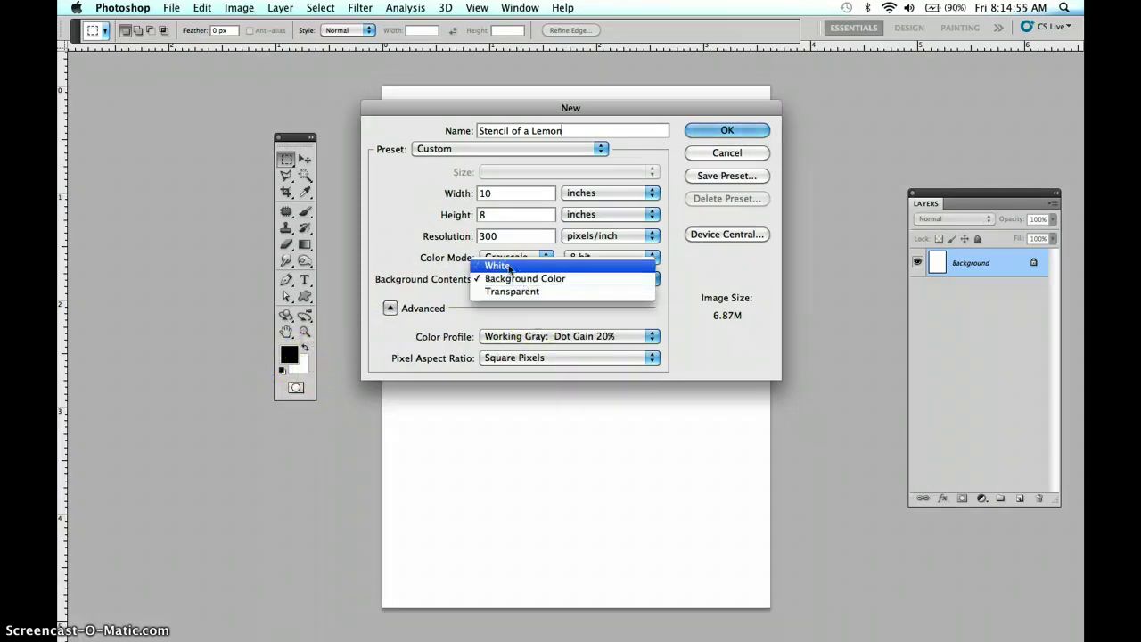
pyautogui.click(497, 268)
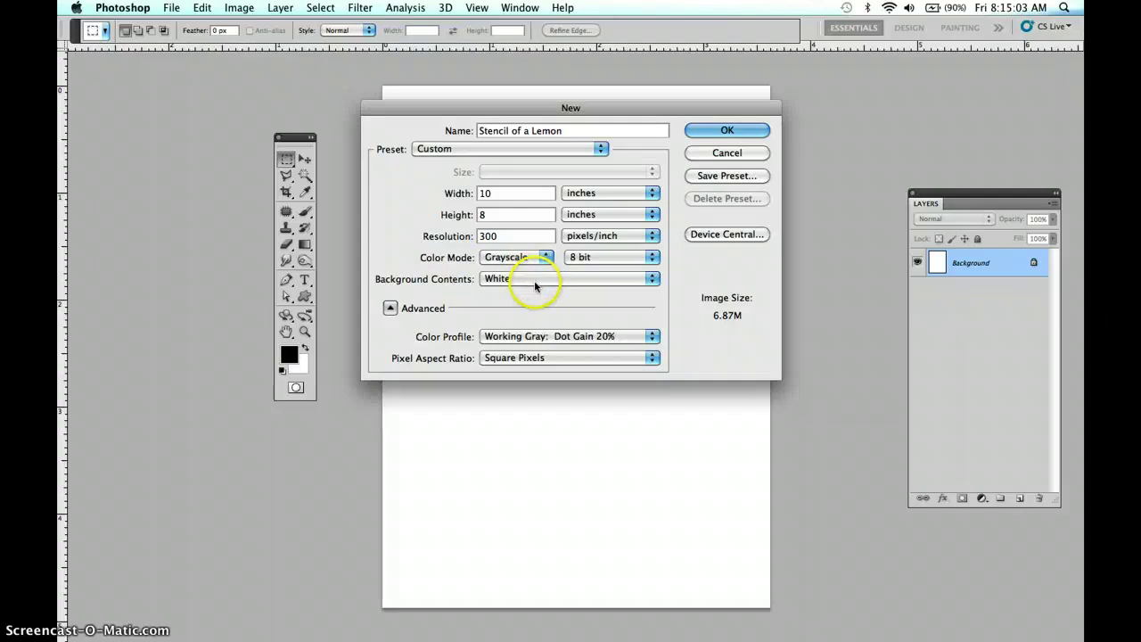
# Step: Create the 10 x 8 inch canvas and select the Elliptical Marquee Tool
pyautogui.click(724, 130)
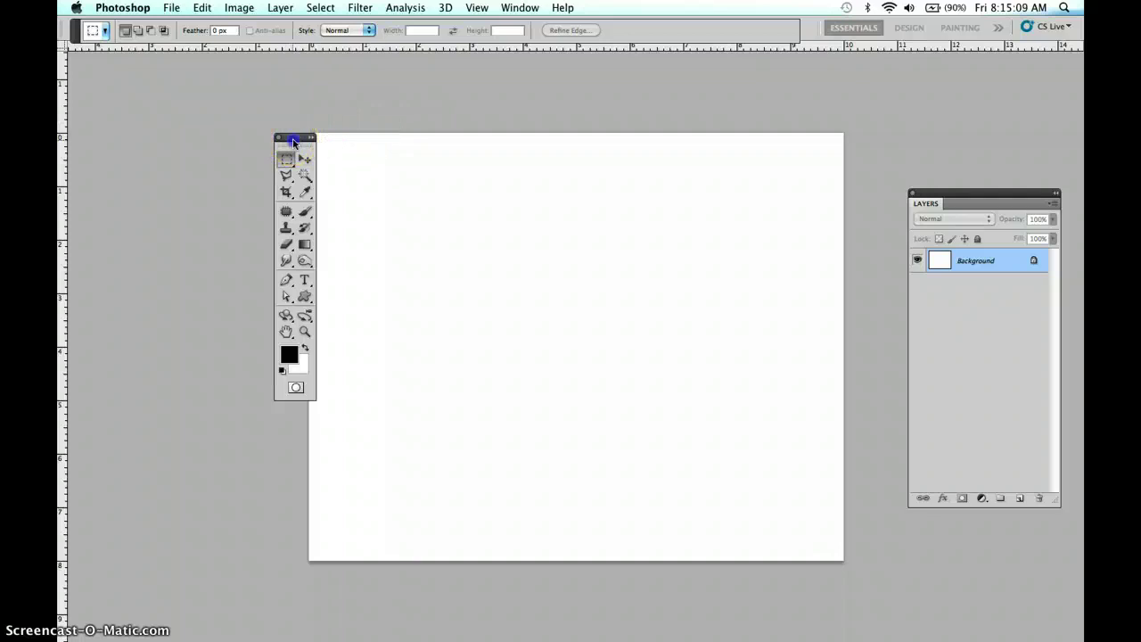
pyautogui.moveTo(295, 140); pyautogui.dragTo(258, 114)
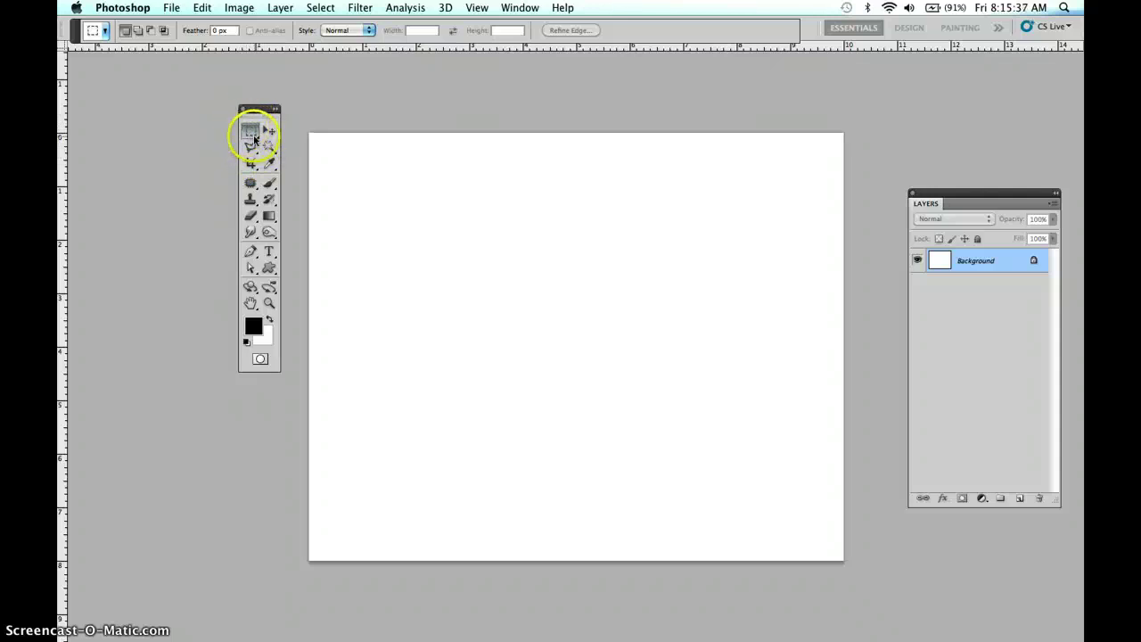
pyautogui.click(257, 135)
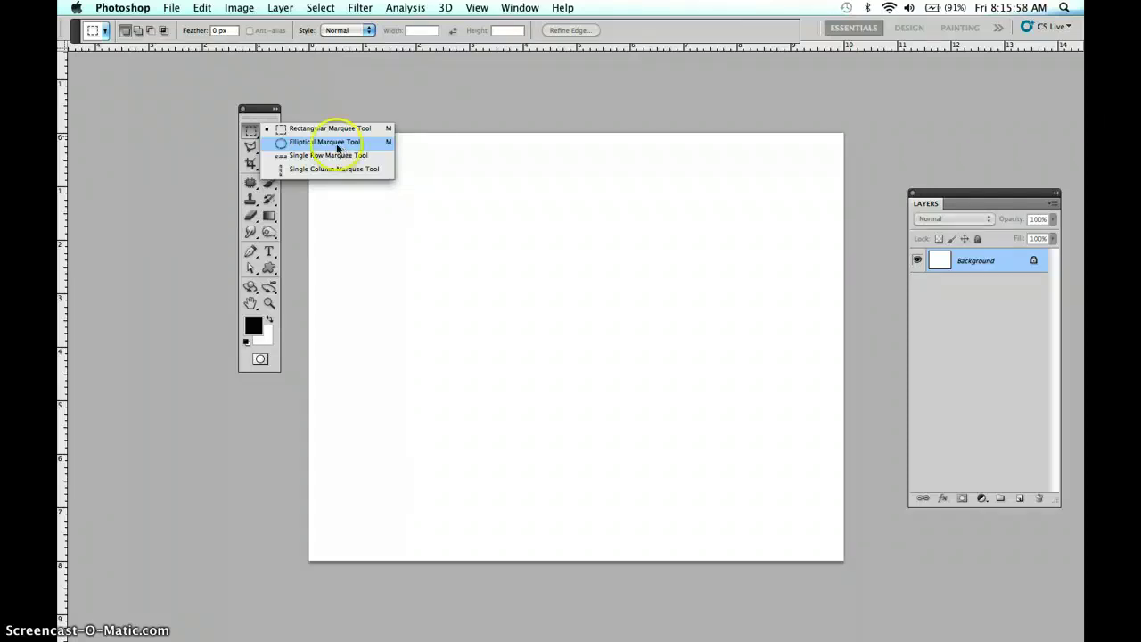
pyautogui.click(334, 143)
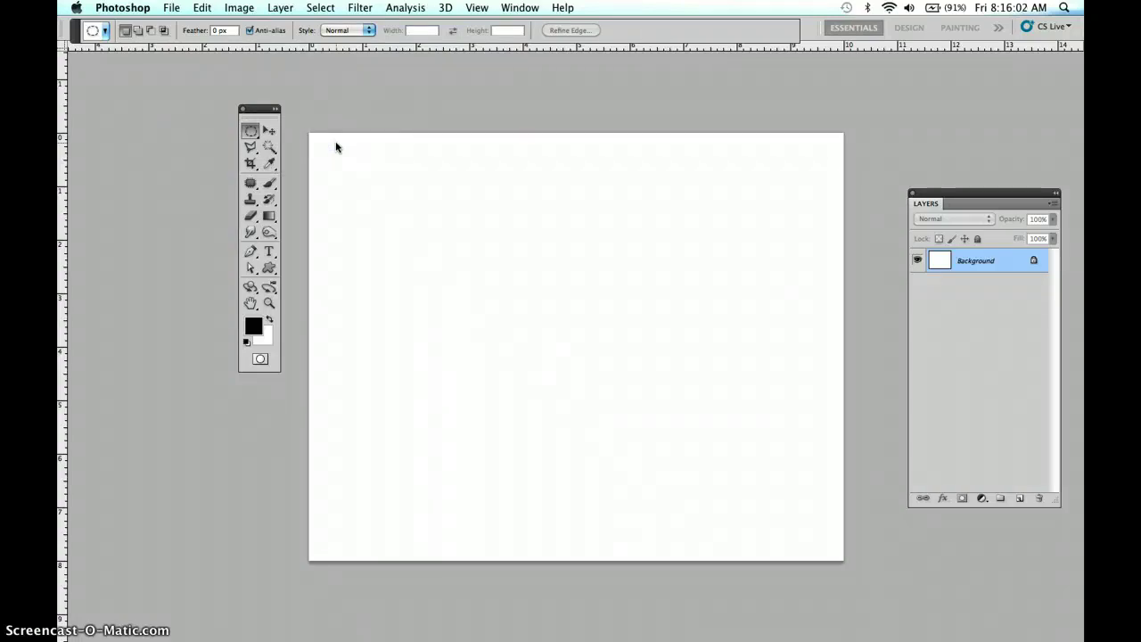
# Step: Drag a wide oval selection across the upper middle of the canvas for the lemon body
pyautogui.click(246, 131)
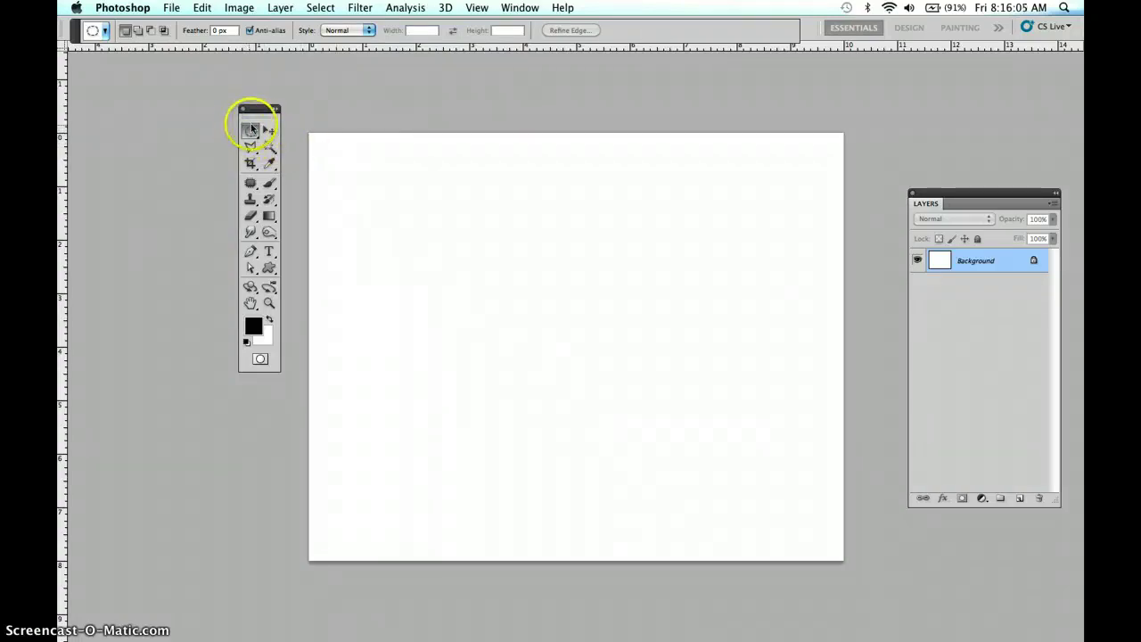
pyautogui.click(255, 134)
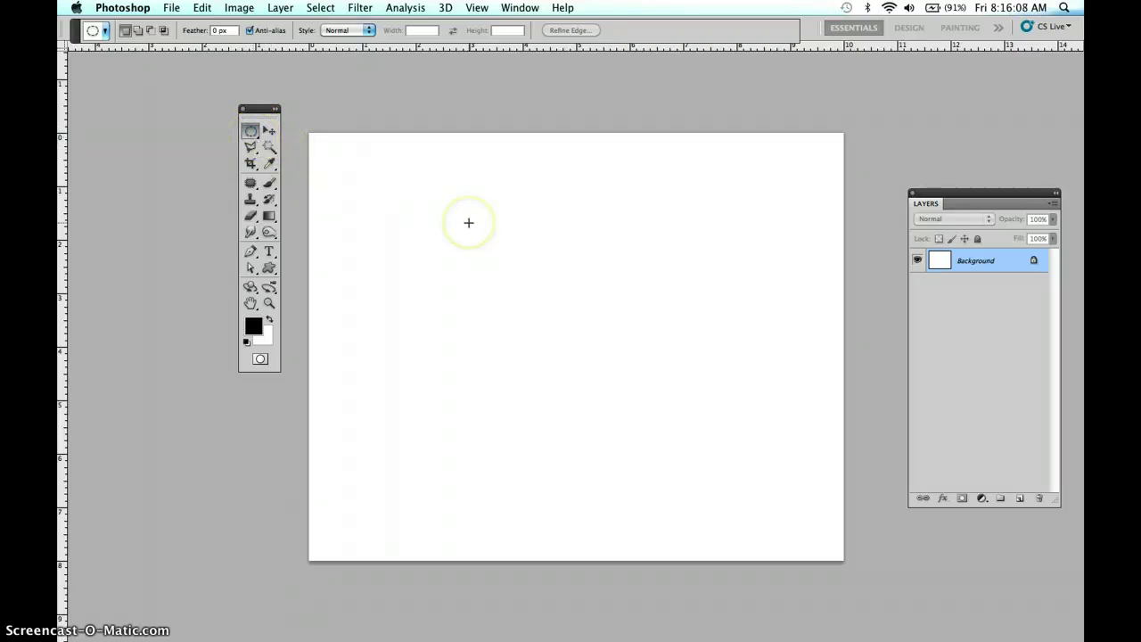
pyautogui.moveTo(422, 230); pyautogui.dragTo(487, 245)
pyautogui.moveTo(549, 263); pyautogui.dragTo(572, 293)
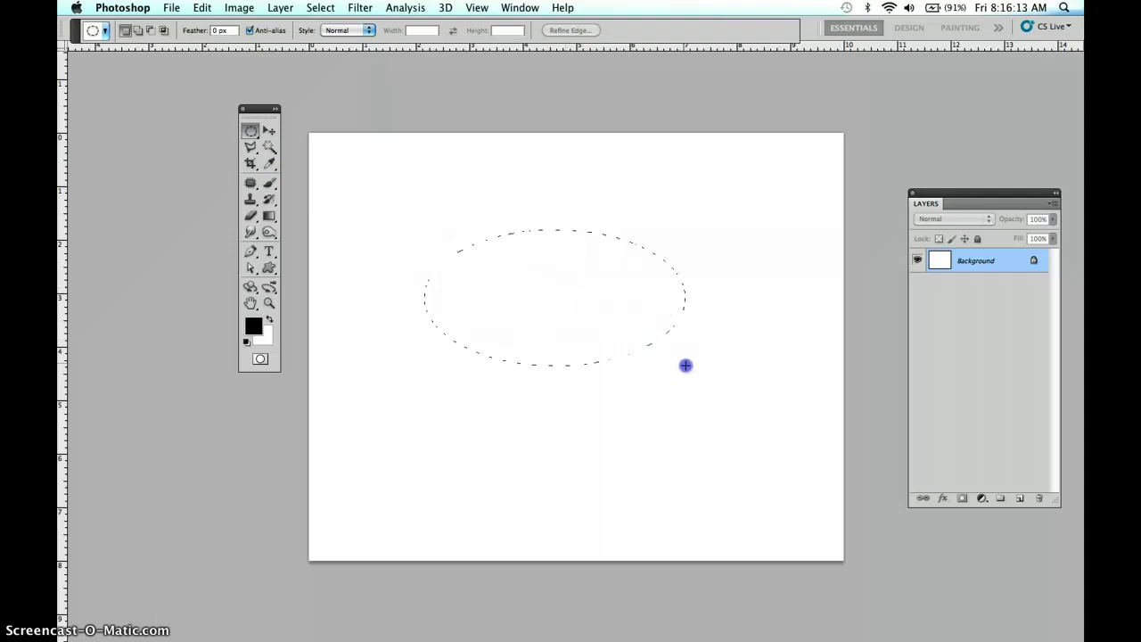
pyautogui.moveTo(685, 383); pyautogui.dragTo(686, 386)
pyautogui.moveTo(686, 386); pyautogui.dragTo(686, 386)
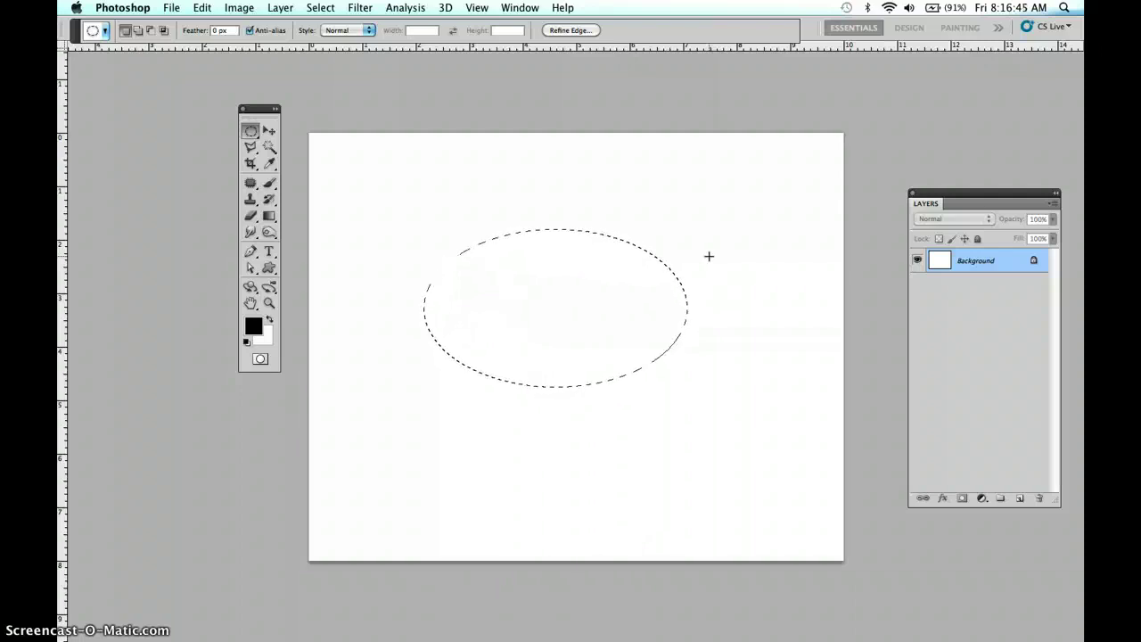
# Step: Using the Lasso in Add to Selection mode, draw a pointed nub onto the oval's right end
pyautogui.click(249, 151)
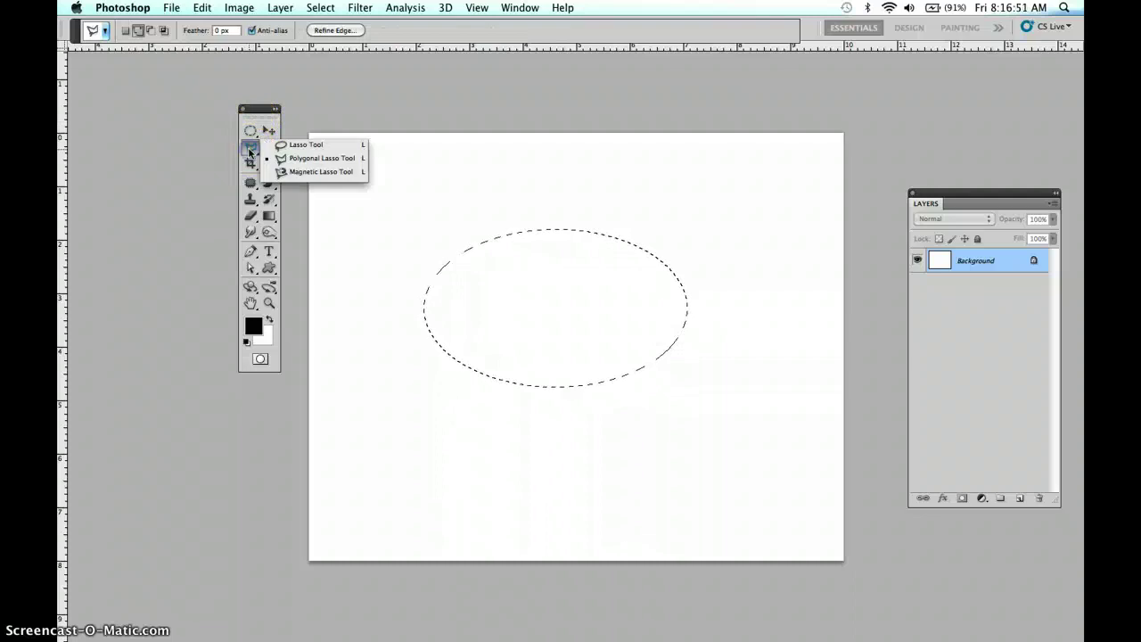
pyautogui.click(321, 147)
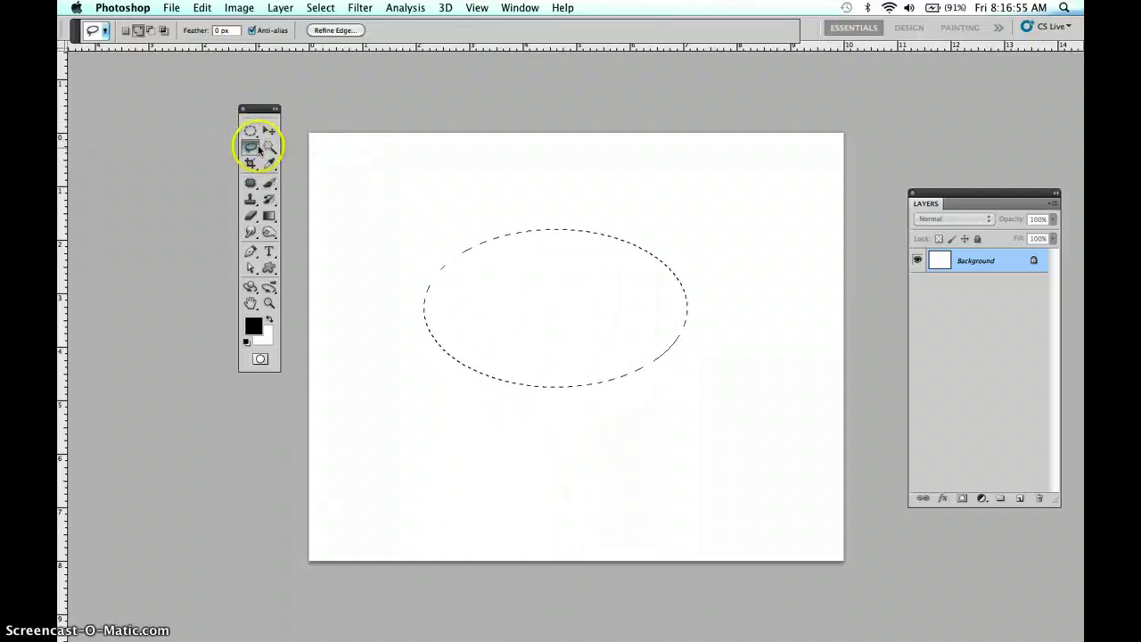
pyautogui.moveTo(259, 154)
pyautogui.mouseDown()
pyautogui.moveTo(364, 146)
pyautogui.moveTo(333, 146)
pyautogui.mouseUp()
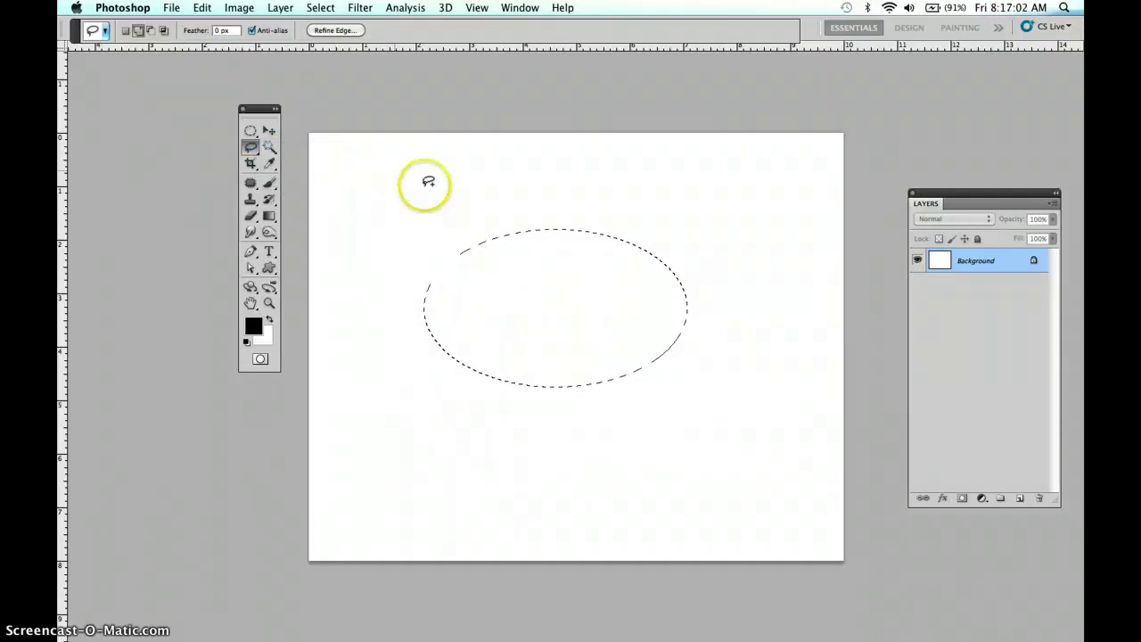
pyautogui.click(447, 185)
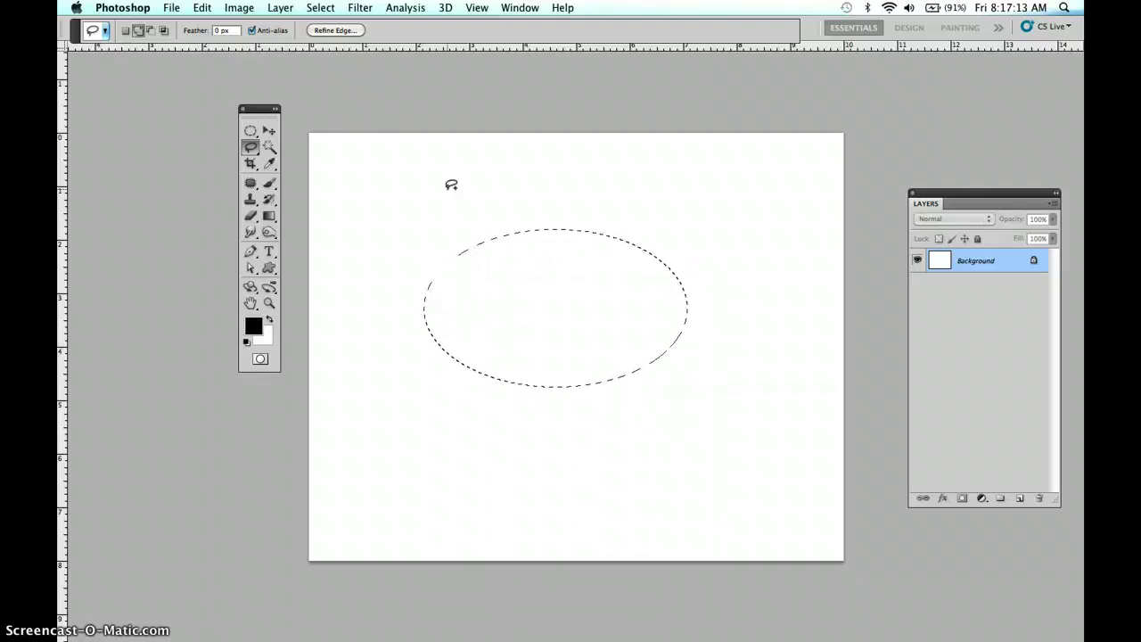
pyautogui.moveTo(595, 260); pyautogui.dragTo(614, 276)
pyautogui.click(603, 276)
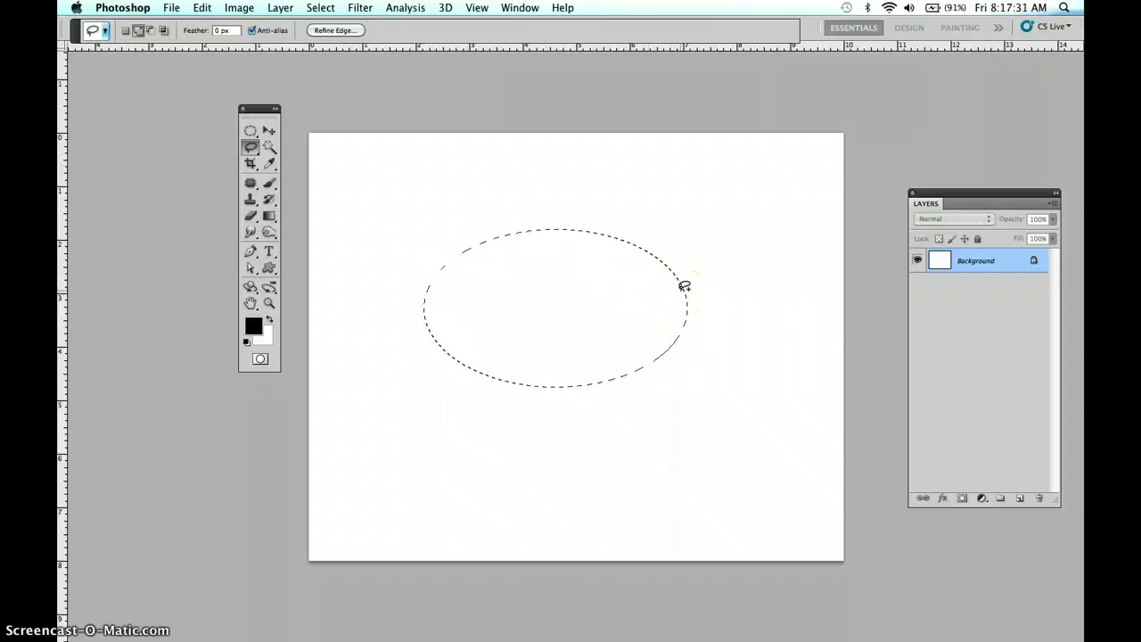
pyautogui.click(619, 312)
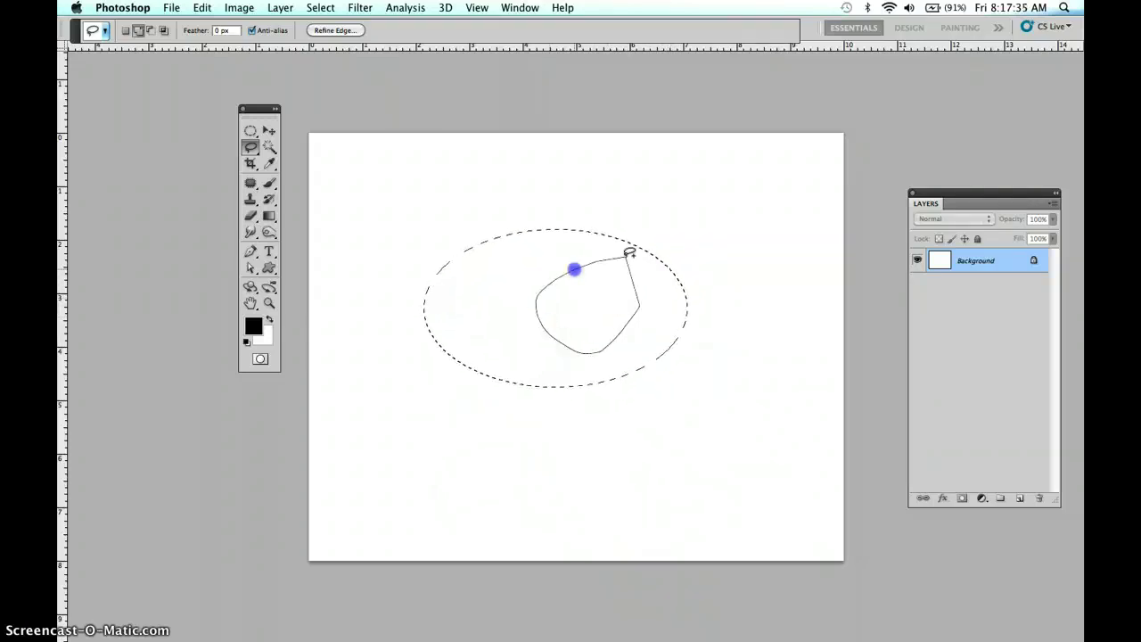
pyautogui.moveTo(625, 277); pyautogui.dragTo(528, 347)
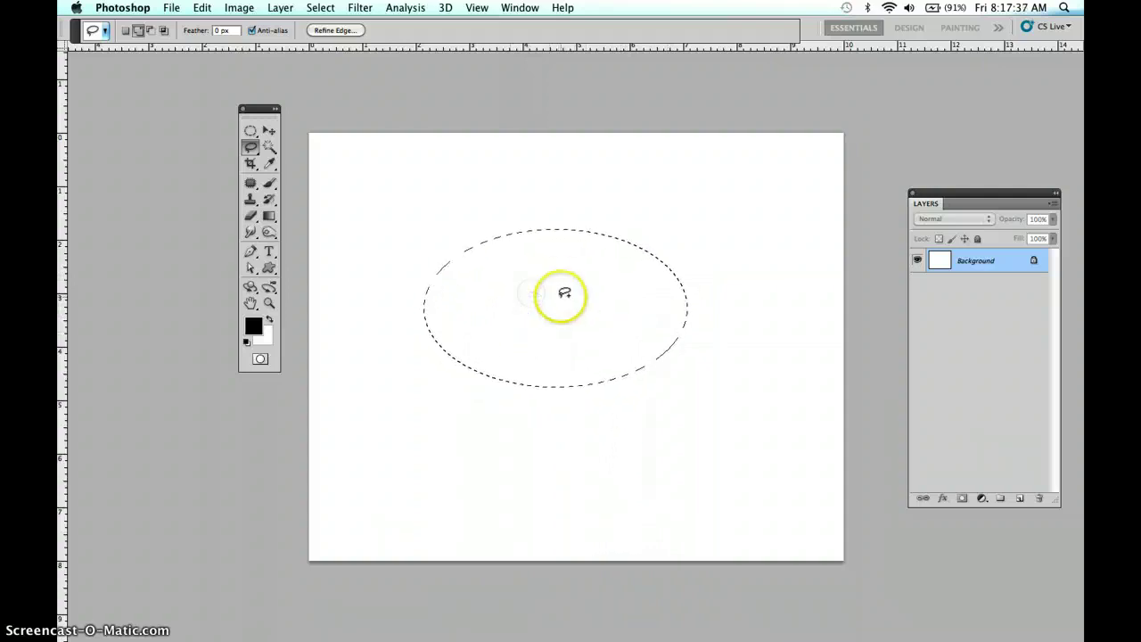
pyautogui.moveTo(531, 300); pyautogui.dragTo(544, 273)
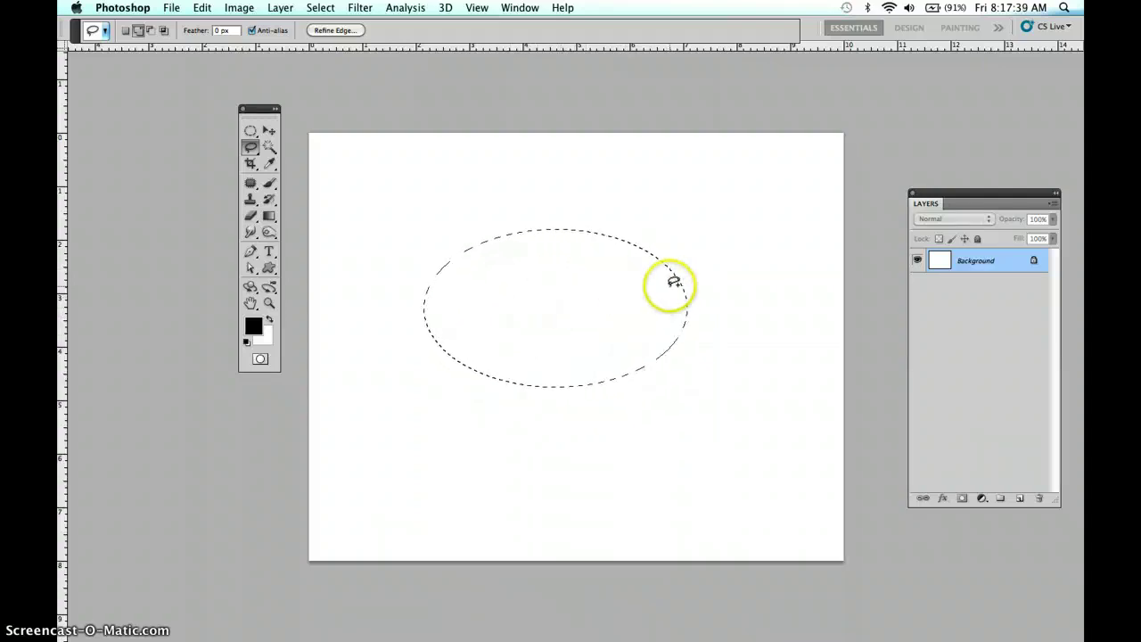
pyautogui.moveTo(681, 284)
pyautogui.mouseDown()
pyautogui.moveTo(697, 304)
pyautogui.moveTo(693, 327)
pyautogui.moveTo(661, 327)
pyautogui.mouseUp()
pyautogui.moveTo(694, 289); pyautogui.dragTo(688, 332)
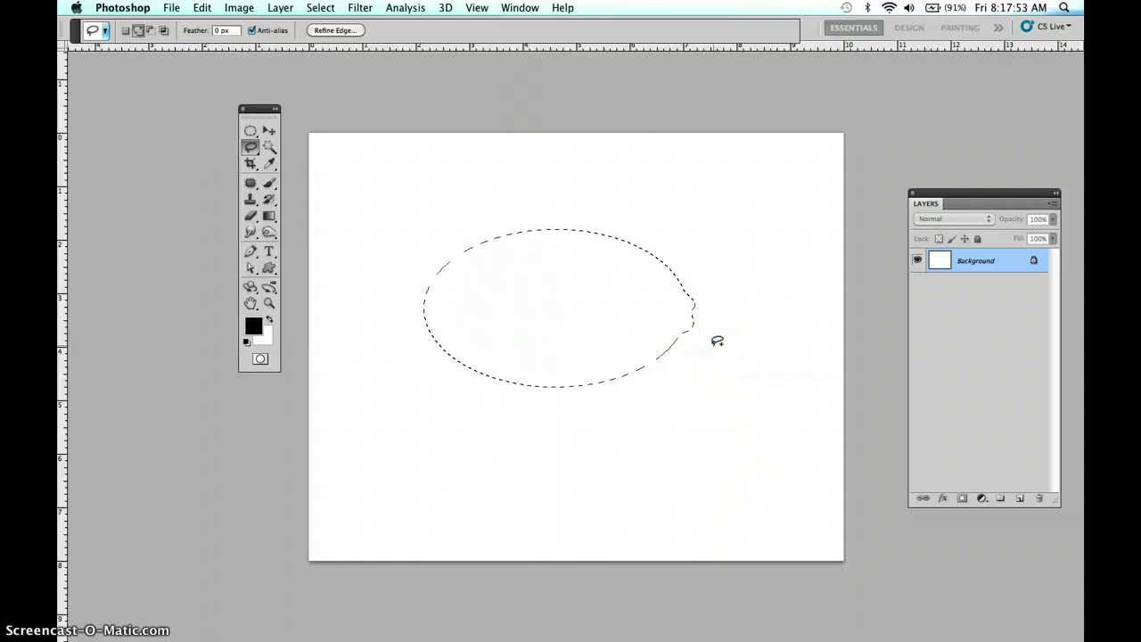
# Step: Lasso-add a pointed tip to the oval's left end, undoing and redrawing the failed attempt
pyautogui.moveTo(711, 321); pyautogui.dragTo(643, 311)
pyautogui.moveTo(480, 298); pyautogui.dragTo(434, 290)
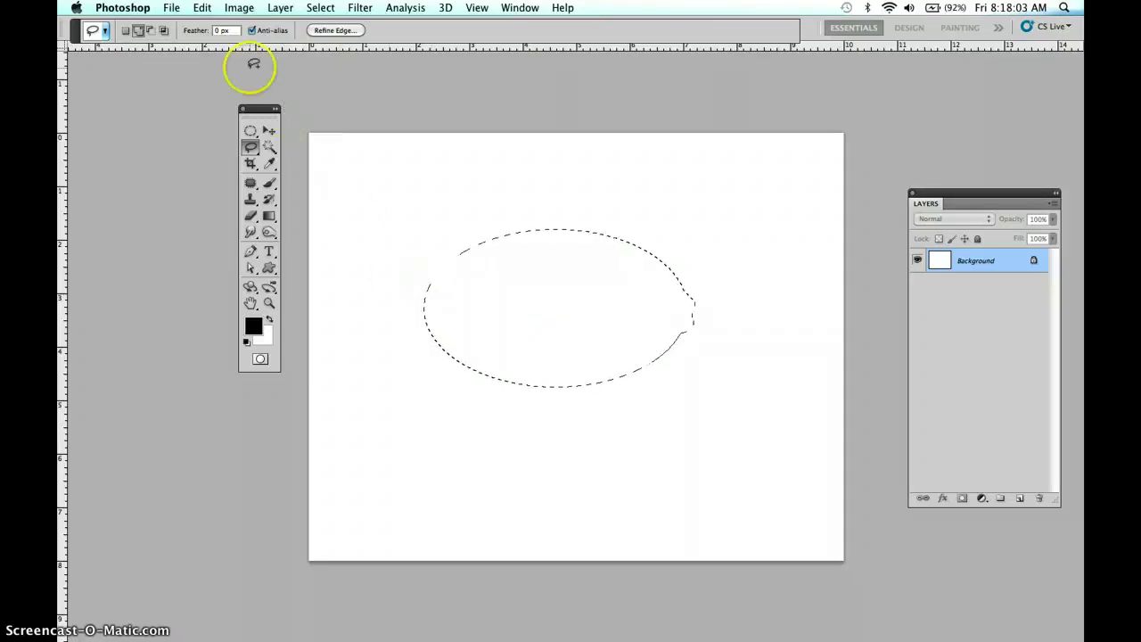
pyautogui.click(197, 8)
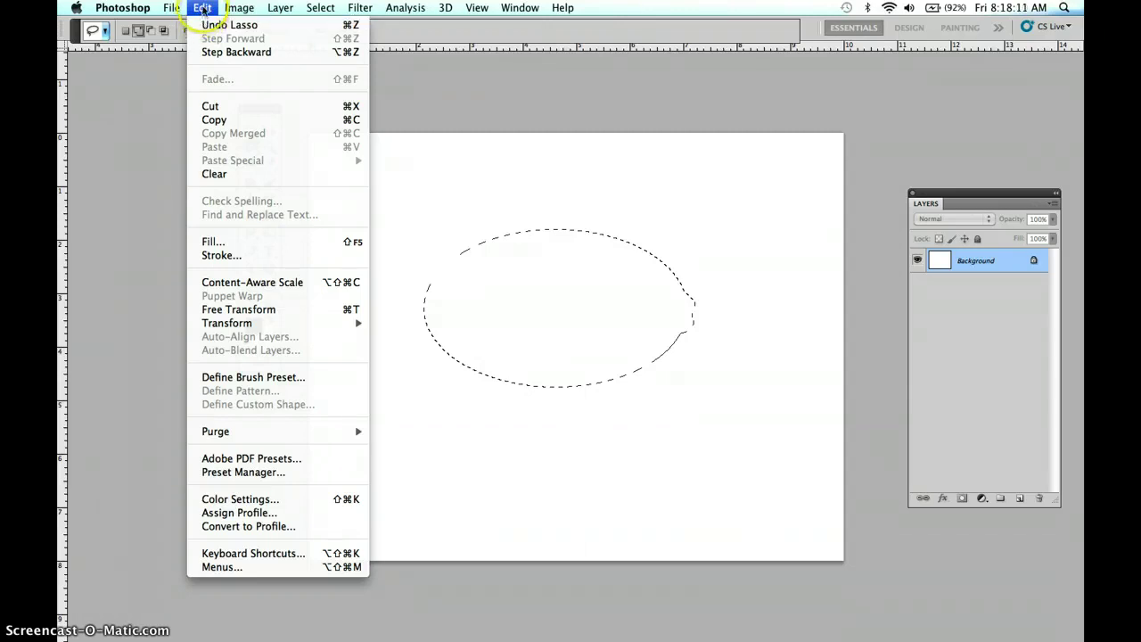
pyautogui.click(202, 7)
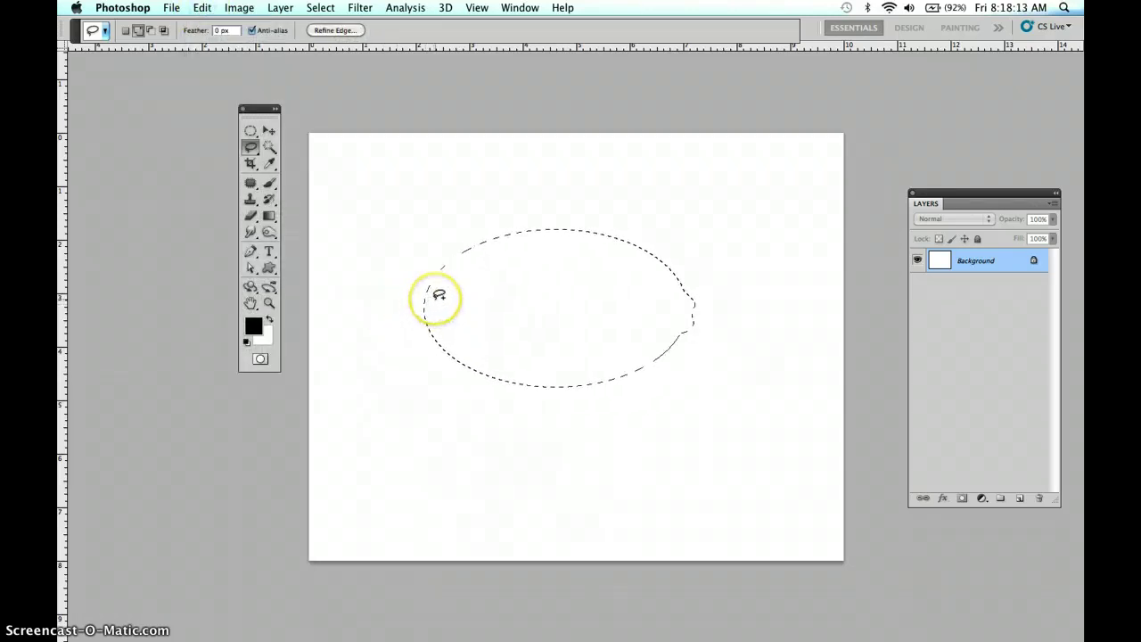
pyautogui.moveTo(448, 261)
pyautogui.mouseDown()
pyautogui.moveTo(420, 313)
pyautogui.moveTo(447, 325)
pyautogui.moveTo(428, 315)
pyautogui.mouseUp()
pyautogui.moveTo(475, 278); pyautogui.dragTo(472, 272)
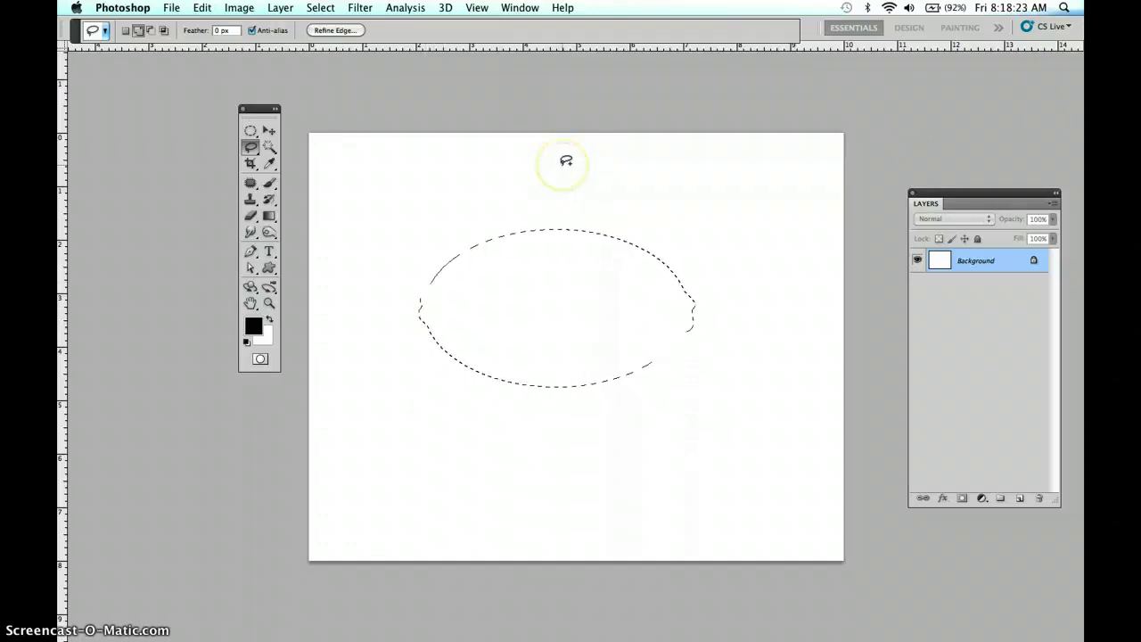
pyautogui.click(203, 8)
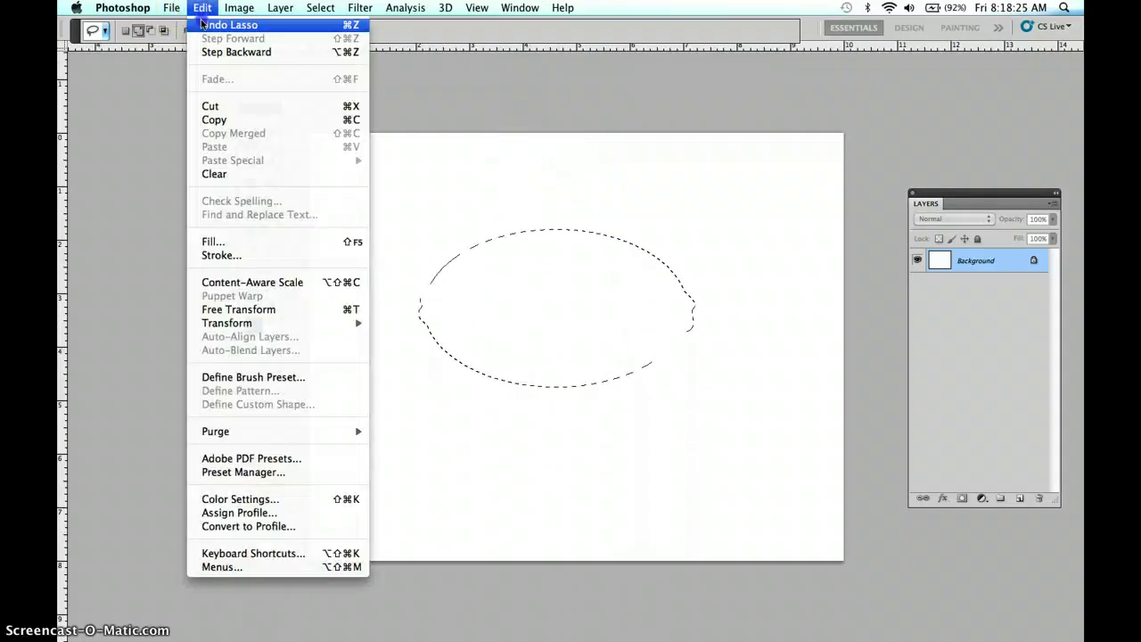
pyautogui.click(204, 25)
pyautogui.moveTo(466, 270)
pyautogui.mouseDown()
pyautogui.moveTo(428, 283)
pyautogui.moveTo(423, 306)
pyautogui.moveTo(437, 312)
pyautogui.mouseUp()
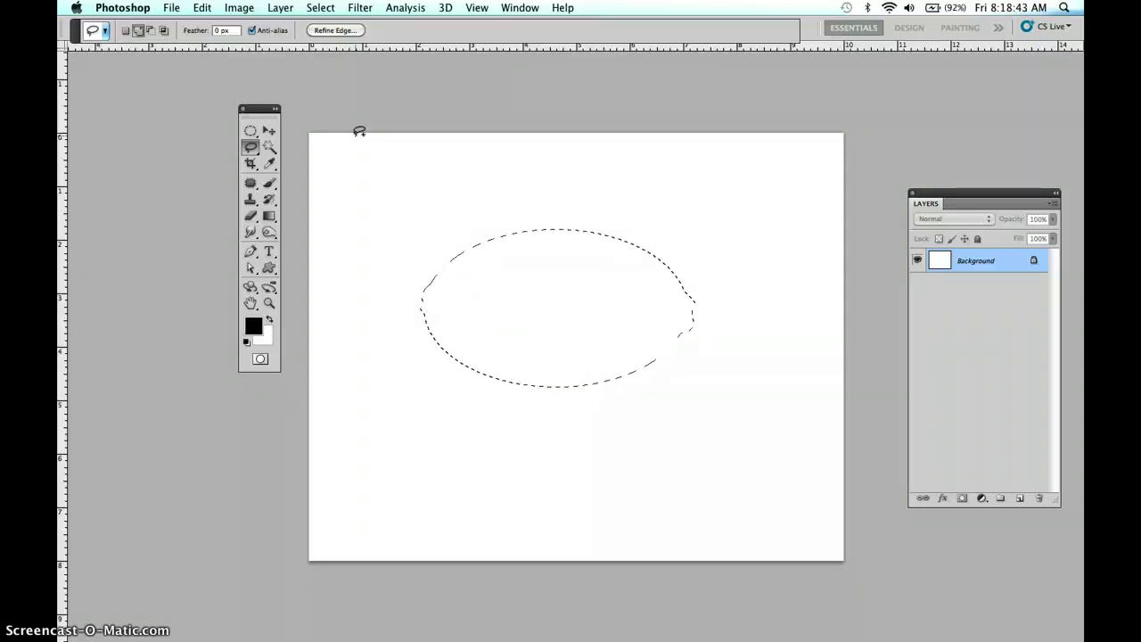
# Step: Select the Brush Tool with a soft round 28 px preset at 0% hardness
pyautogui.click(268, 131)
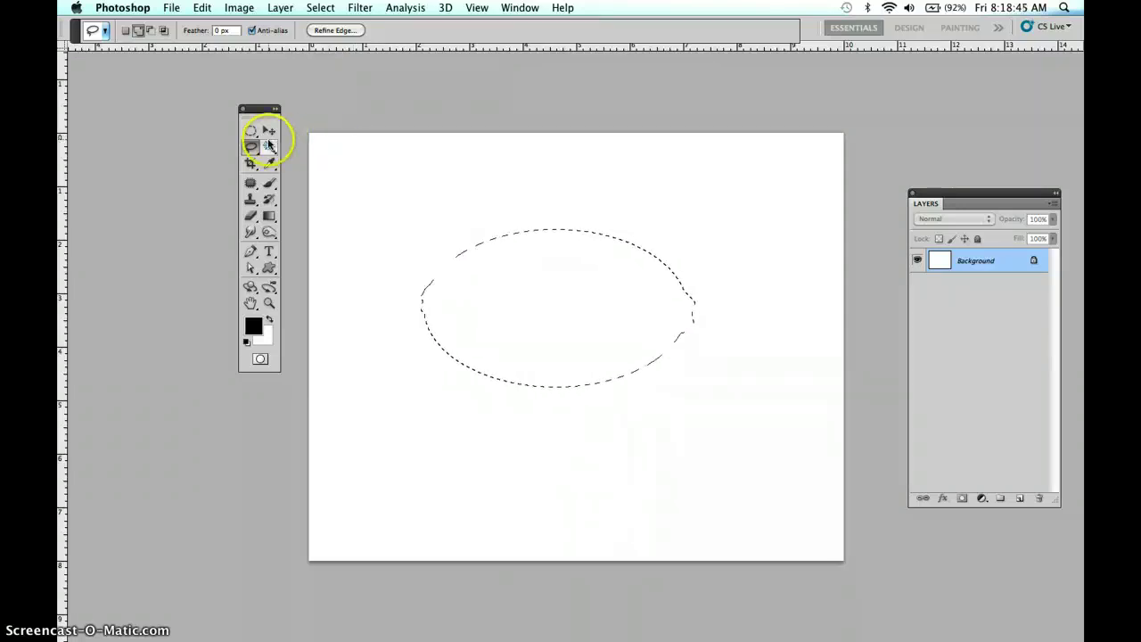
pyautogui.click(270, 185)
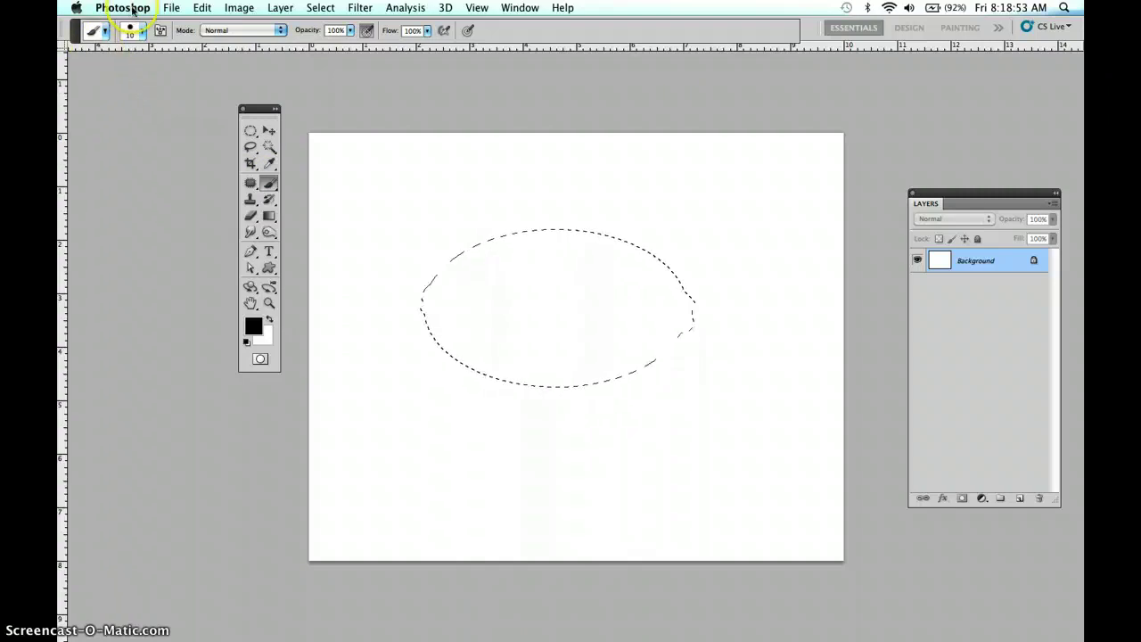
pyautogui.click(142, 34)
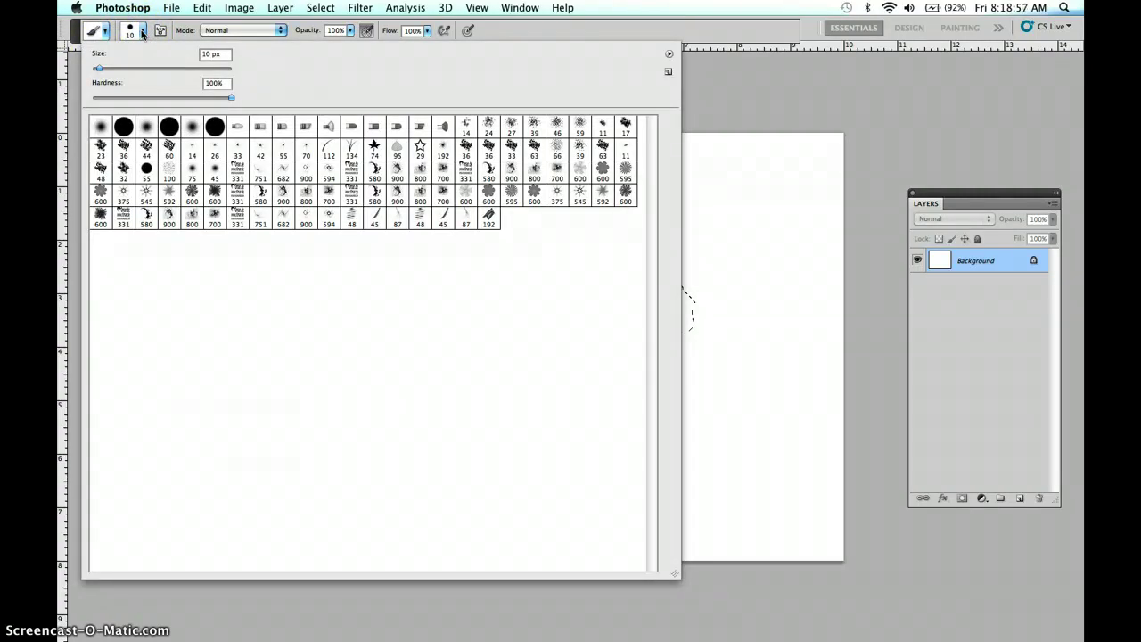
pyautogui.click(147, 127)
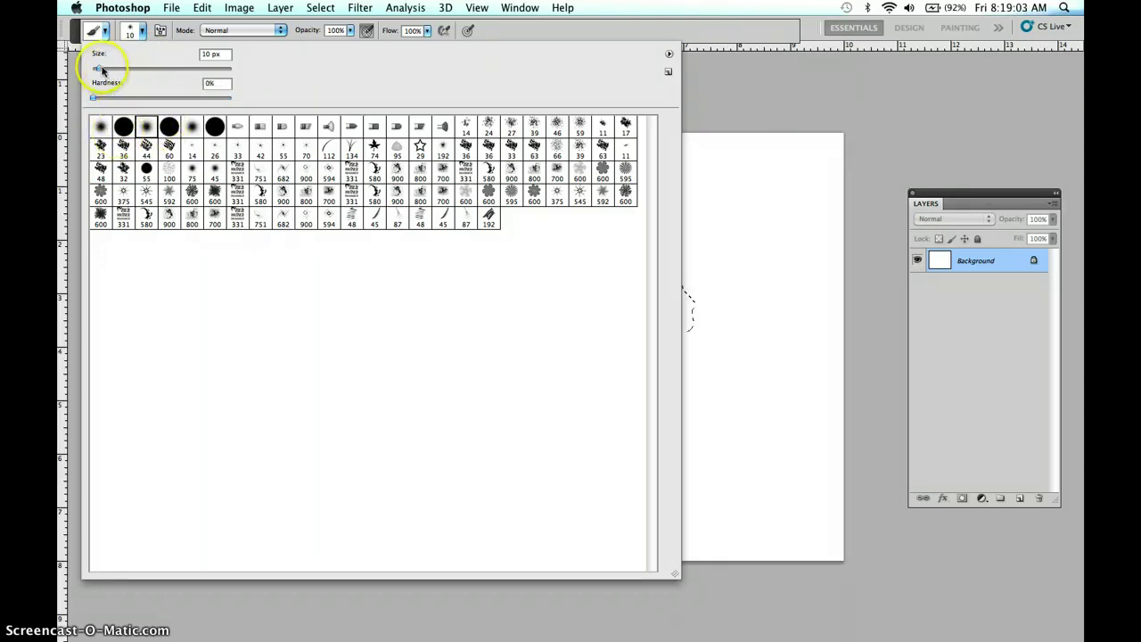
pyautogui.moveTo(98, 69); pyautogui.dragTo(111, 69)
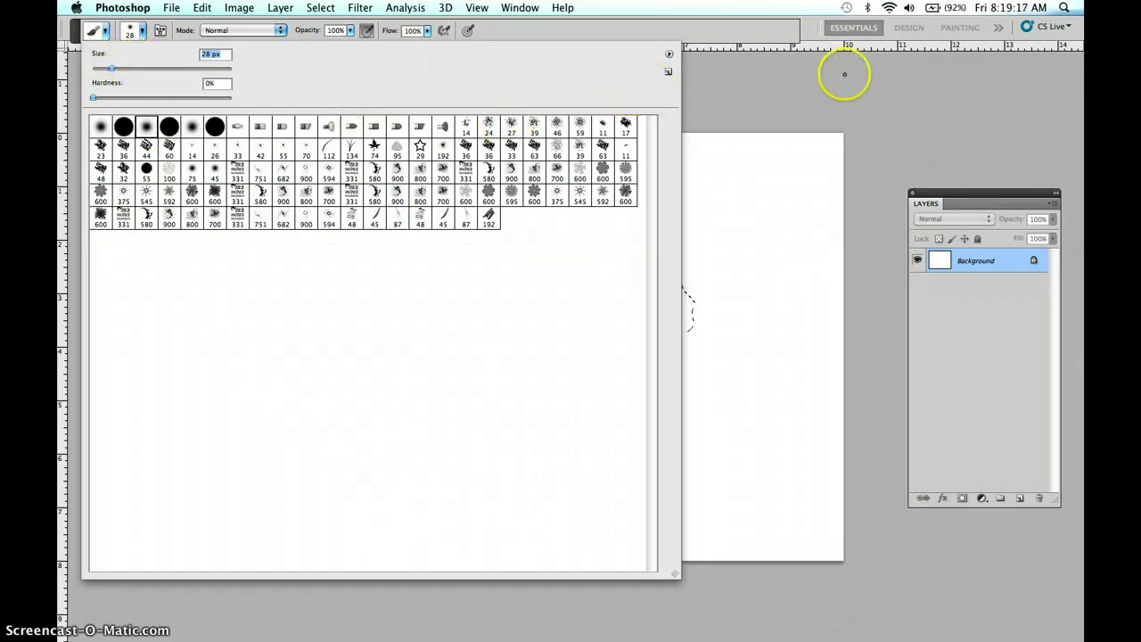
pyautogui.click(881, 83)
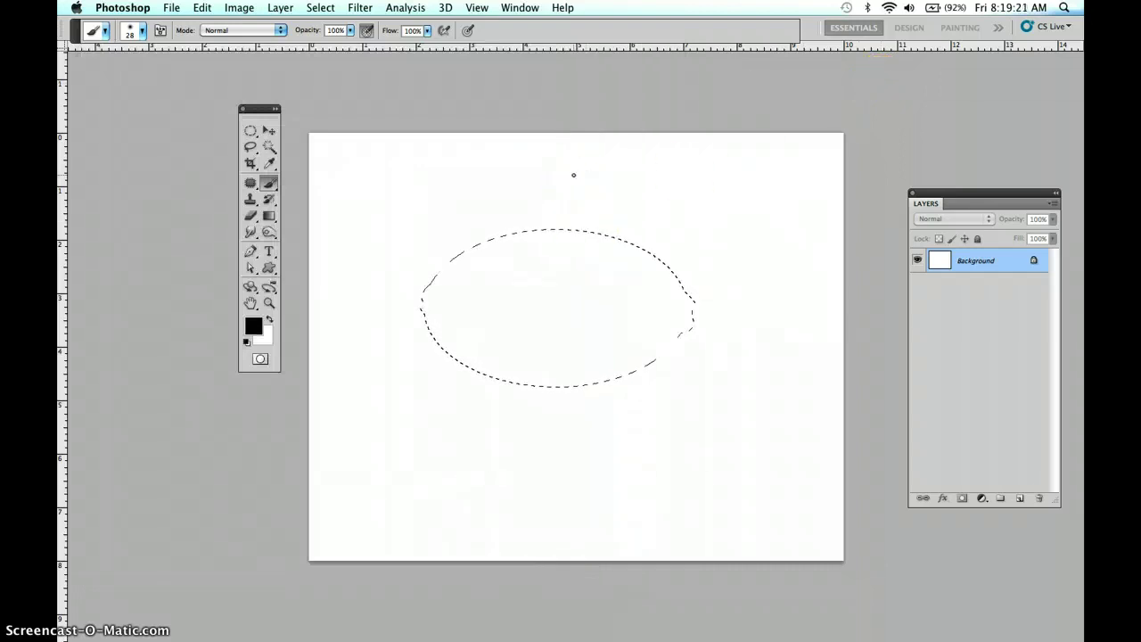
# Step: Increase the soft brush size to 800 px using the ] key
pyautogui.press(']')
pyautogui.press(']')
pyautogui.press(']')
pyautogui.press(']')
pyautogui.press(']')
pyautogui.press(']')
pyautogui.press(']')
pyautogui.press(']')
pyautogui.press(']')
pyautogui.press(']')
pyautogui.press(']')
pyautogui.press(']')
pyautogui.press(']')
pyautogui.press(']')
pyautogui.press(']')
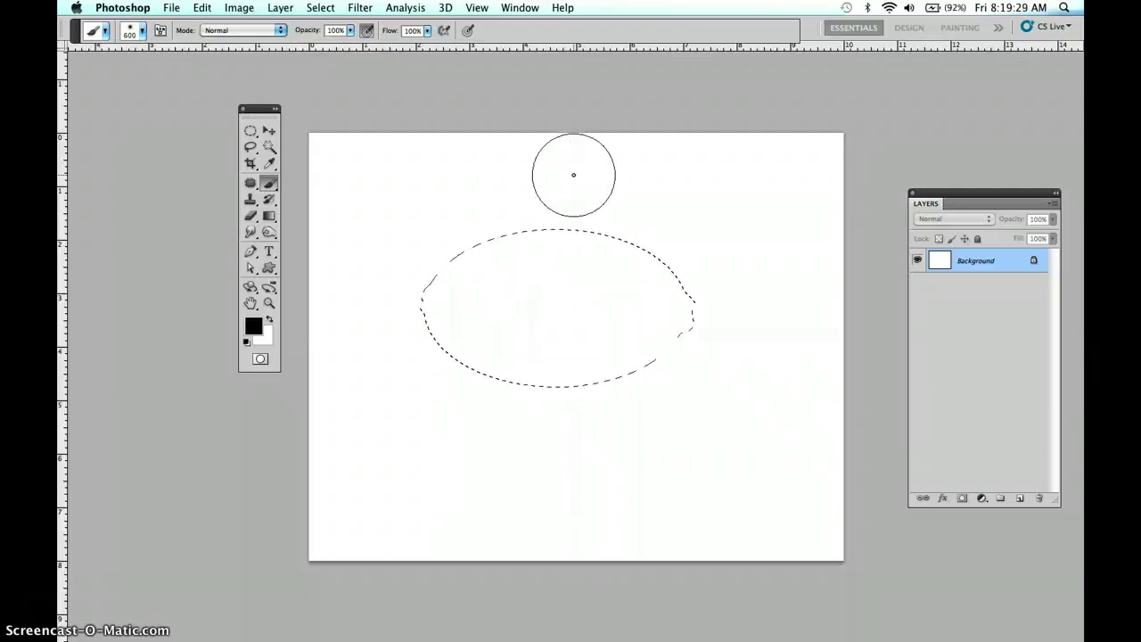
pyautogui.press(']')
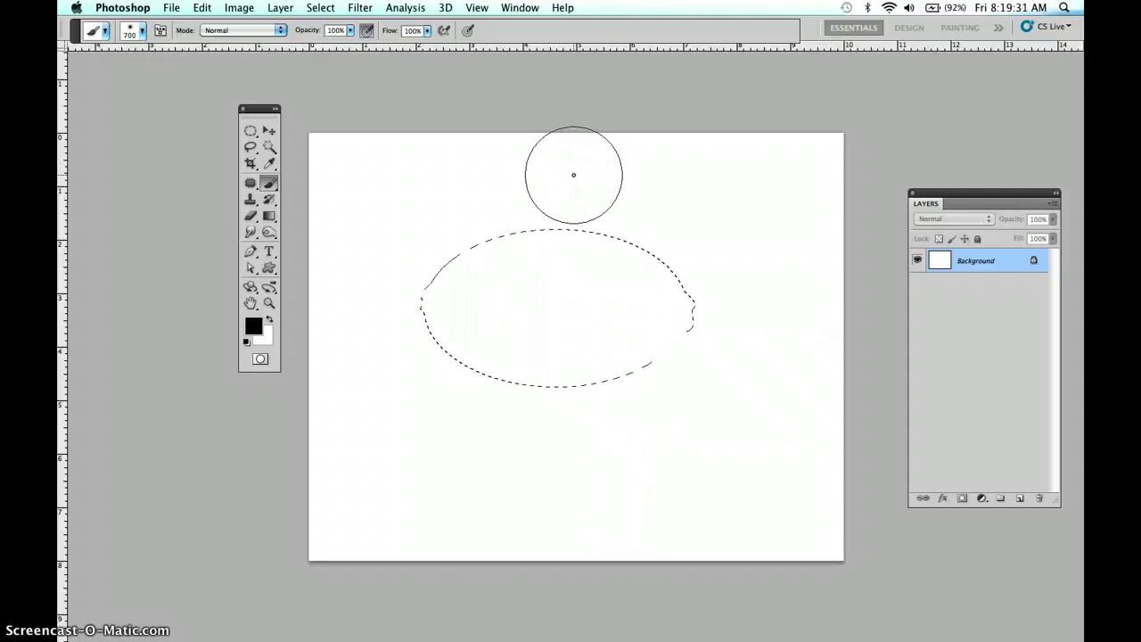
pyautogui.press(']')
pyautogui.click(554, 156)
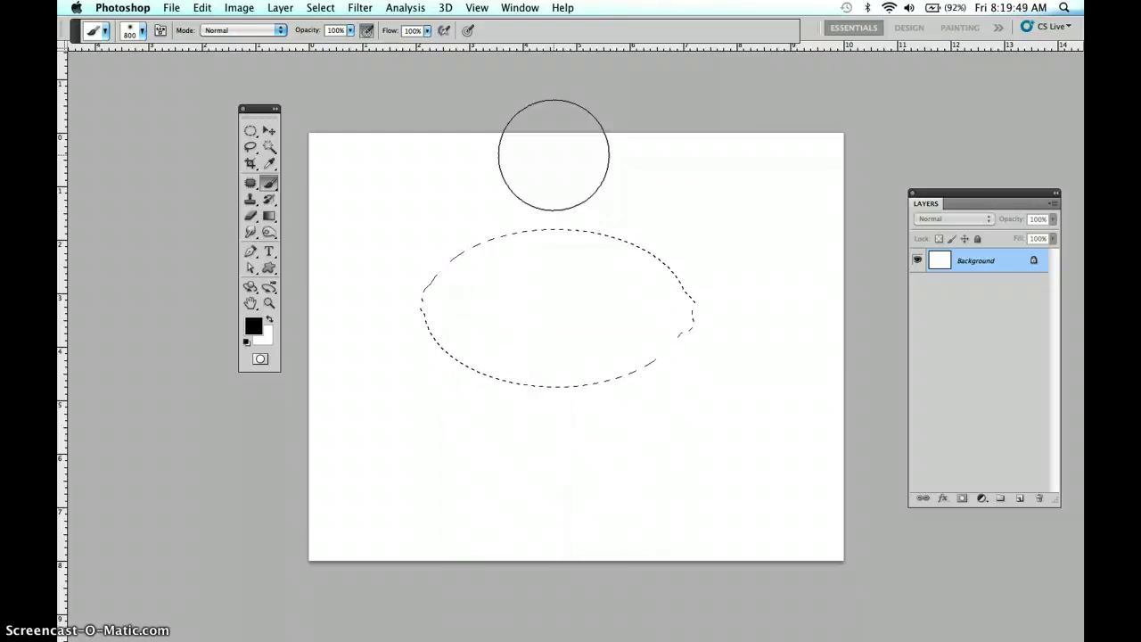
# Step: Reset colours to black and white and lower brush opacity to 32%
pyautogui.click(248, 345)
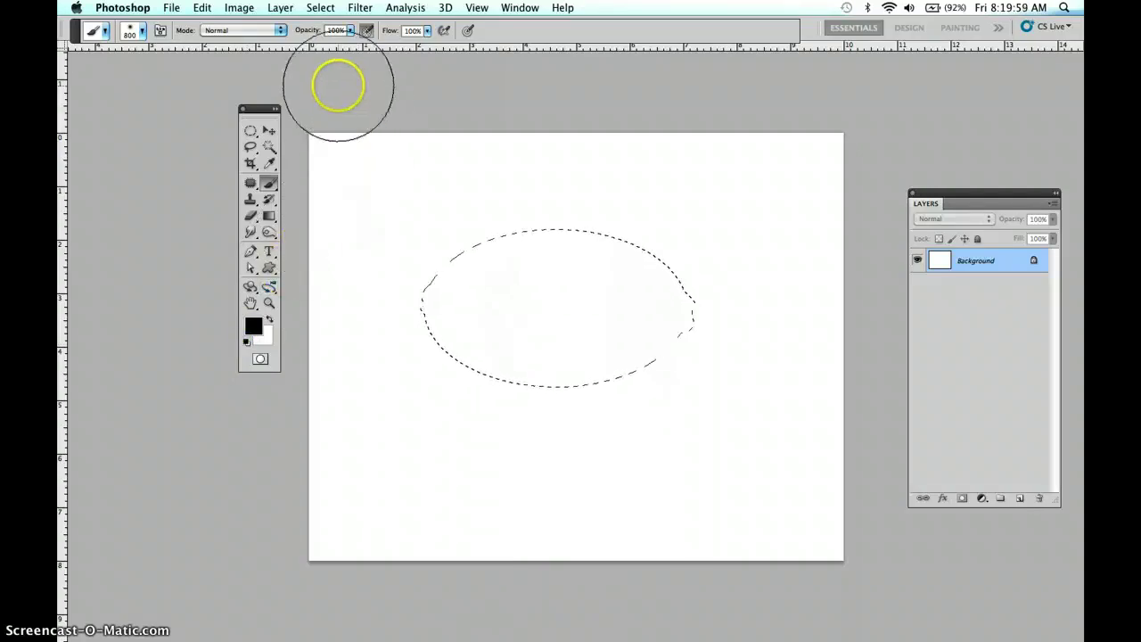
pyautogui.click(308, 32)
pyautogui.moveTo(309, 32)
pyautogui.mouseDown()
pyautogui.moveTo(289, 32)
pyautogui.moveTo(319, 34)
pyautogui.moveTo(294, 32)
pyautogui.mouseUp()
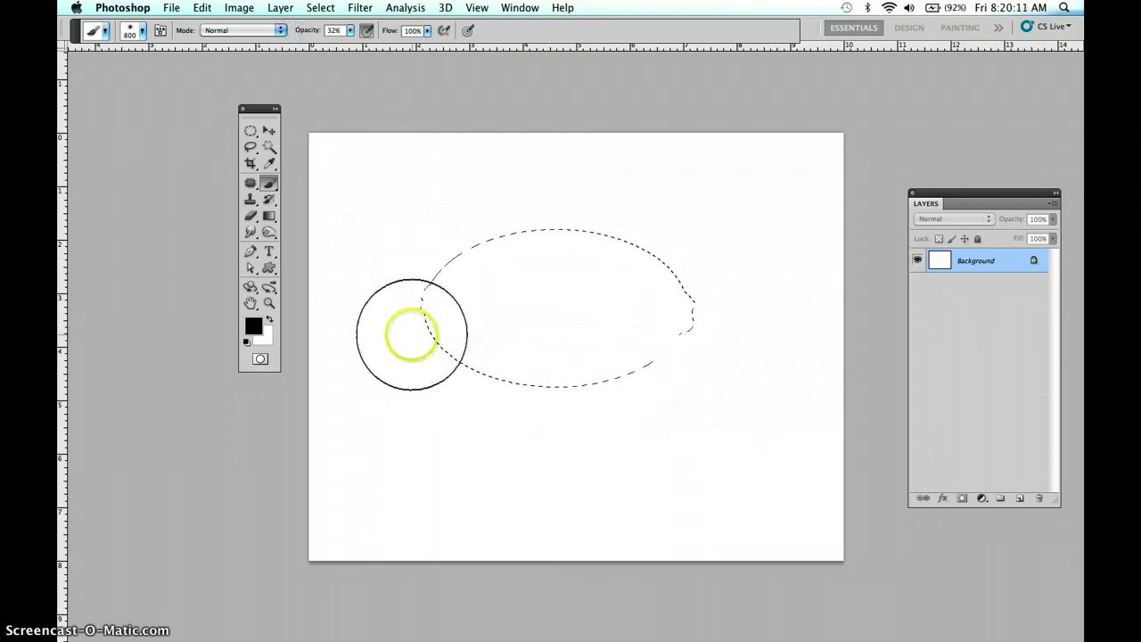
# Step: Paint soft grey strokes across the lemon, darkening its bottom edge
pyautogui.moveTo(413, 326)
pyautogui.mouseDown()
pyautogui.moveTo(739, 309)
pyautogui.moveTo(544, 248)
pyautogui.moveTo(445, 252)
pyautogui.moveTo(609, 433)
pyautogui.mouseUp()
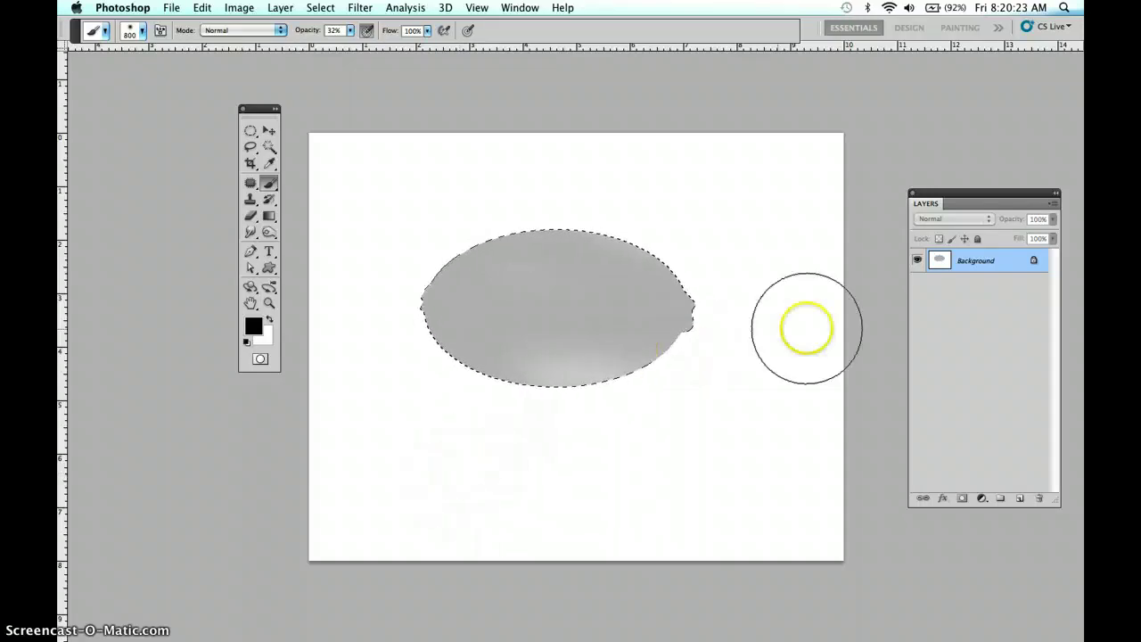
pyautogui.moveTo(820, 268)
pyautogui.mouseDown()
pyautogui.moveTo(810, 38)
pyautogui.moveTo(600, 270)
pyautogui.mouseUp()
pyautogui.moveTo(546, 331); pyautogui.dragTo(461, 400)
pyautogui.moveTo(415, 351)
pyautogui.mouseDown()
pyautogui.moveTo(485, 388)
pyautogui.moveTo(616, 405)
pyautogui.mouseUp()
pyautogui.click(428, 422)
pyautogui.moveTo(428, 422)
pyautogui.mouseDown()
pyautogui.moveTo(657, 395)
pyautogui.moveTo(675, 383)
pyautogui.mouseUp()
pyautogui.moveTo(369, 349)
pyautogui.mouseDown()
pyautogui.moveTo(506, 384)
pyautogui.moveTo(434, 328)
pyautogui.mouseUp()
# Step: Deepen the grey shading across the lemon toward its lower-left and lower-right ends
pyautogui.click(371, 258)
pyautogui.moveTo(370, 258)
pyautogui.mouseDown()
pyautogui.moveTo(559, 362)
pyautogui.moveTo(440, 271)
pyautogui.moveTo(483, 326)
pyautogui.moveTo(526, 348)
pyautogui.moveTo(301, 308)
pyautogui.moveTo(630, 383)
pyautogui.moveTo(616, 387)
pyautogui.moveTo(369, 305)
pyautogui.moveTo(452, 190)
pyautogui.moveTo(698, 250)
pyautogui.moveTo(693, 421)
pyautogui.moveTo(618, 461)
pyautogui.moveTo(465, 403)
pyautogui.moveTo(410, 317)
pyautogui.moveTo(436, 346)
pyautogui.moveTo(601, 402)
pyautogui.mouseUp()
pyautogui.click(267, 328)
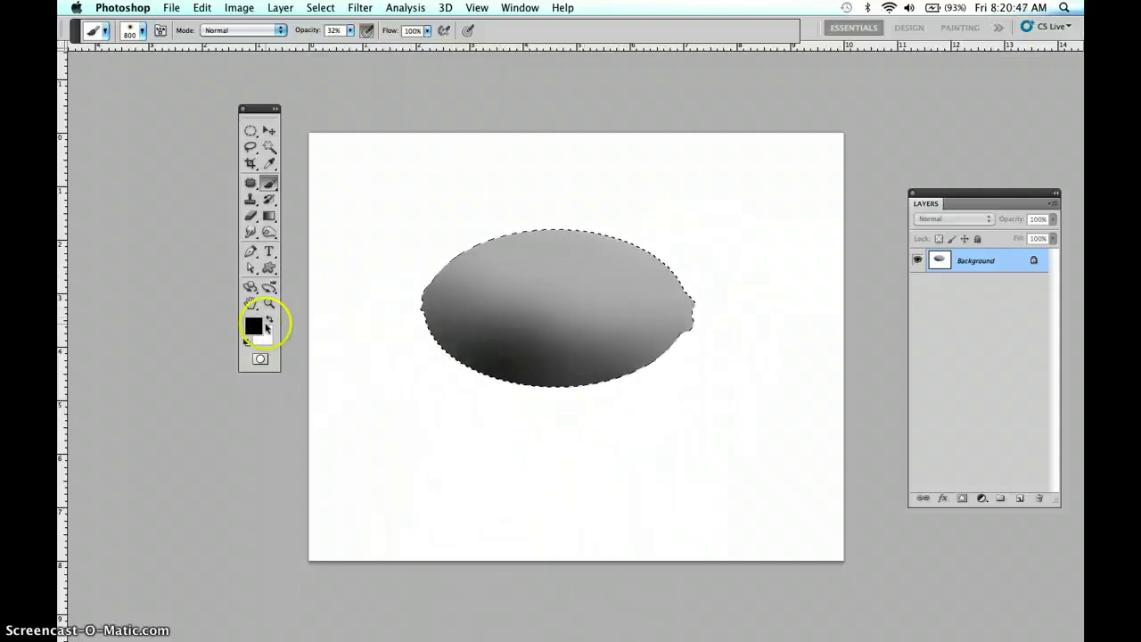
pyautogui.click(398, 333)
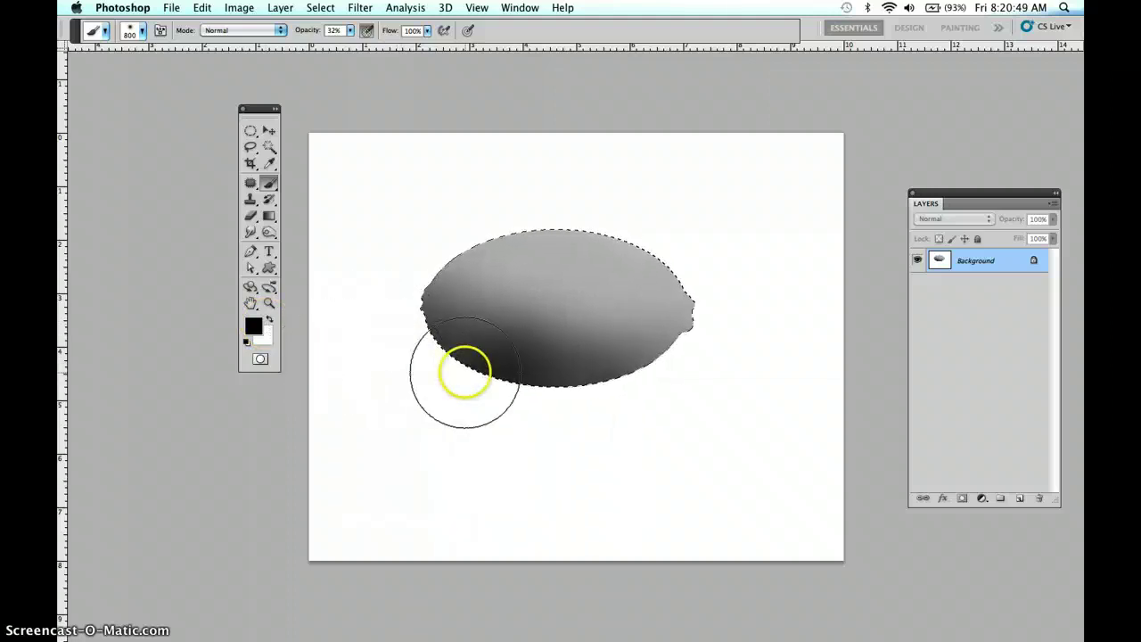
pyautogui.moveTo(464, 373); pyautogui.dragTo(423, 390)
pyautogui.moveTo(727, 456); pyautogui.dragTo(719, 372)
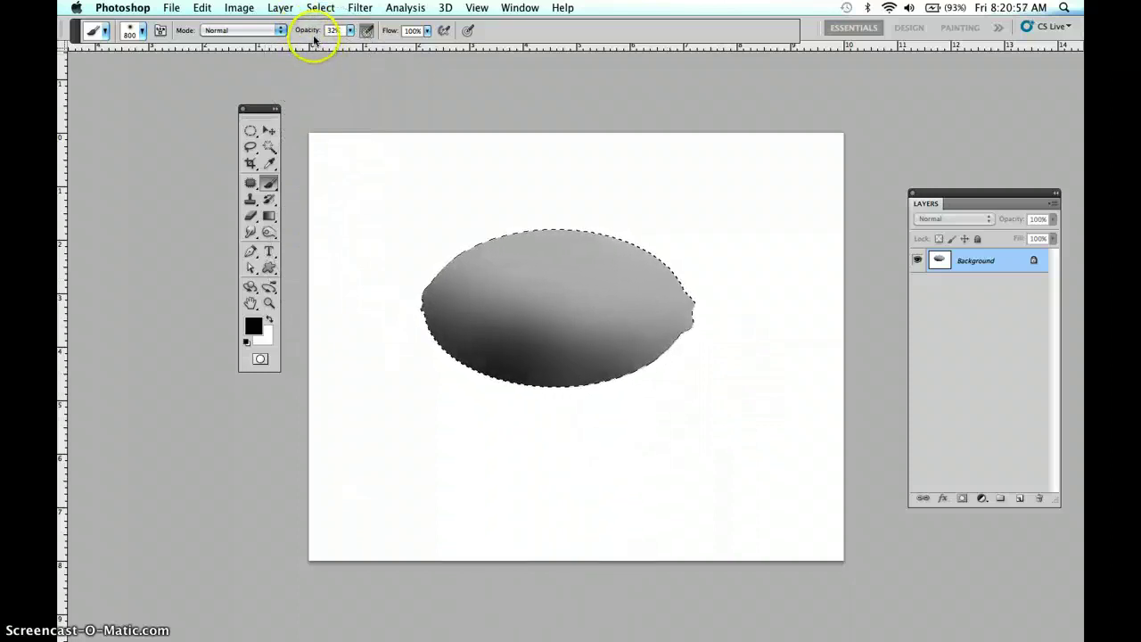
# Step: Lower the brush opacity to 25% and darken the lemon's lower and left edges
pyautogui.moveTo(306, 33); pyautogui.dragTo(302, 33)
pyautogui.moveTo(682, 361)
pyautogui.mouseDown()
pyautogui.moveTo(585, 414)
pyautogui.moveTo(444, 409)
pyautogui.mouseUp()
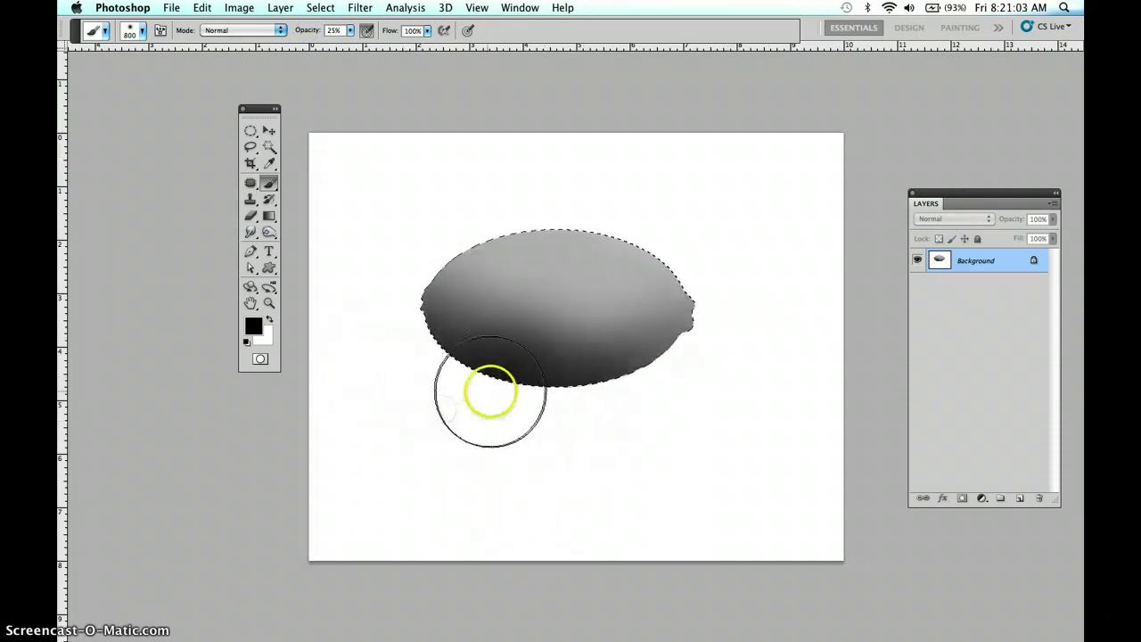
pyautogui.click(402, 354)
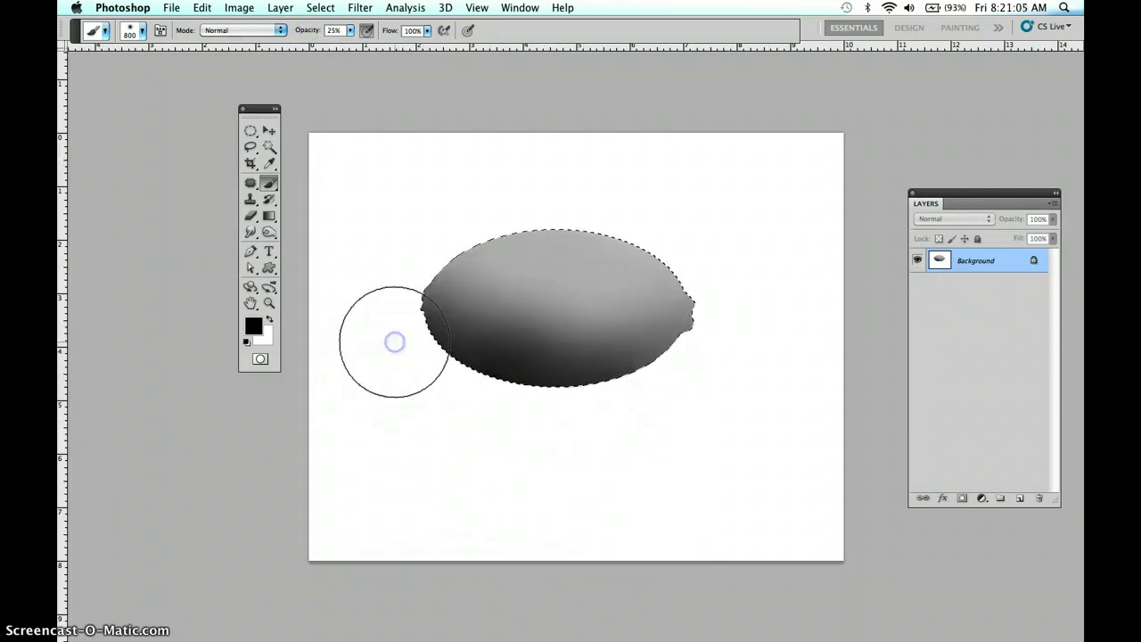
pyautogui.moveTo(394, 342)
pyautogui.mouseDown()
pyautogui.moveTo(433, 152)
pyautogui.moveTo(419, 60)
pyautogui.mouseUp()
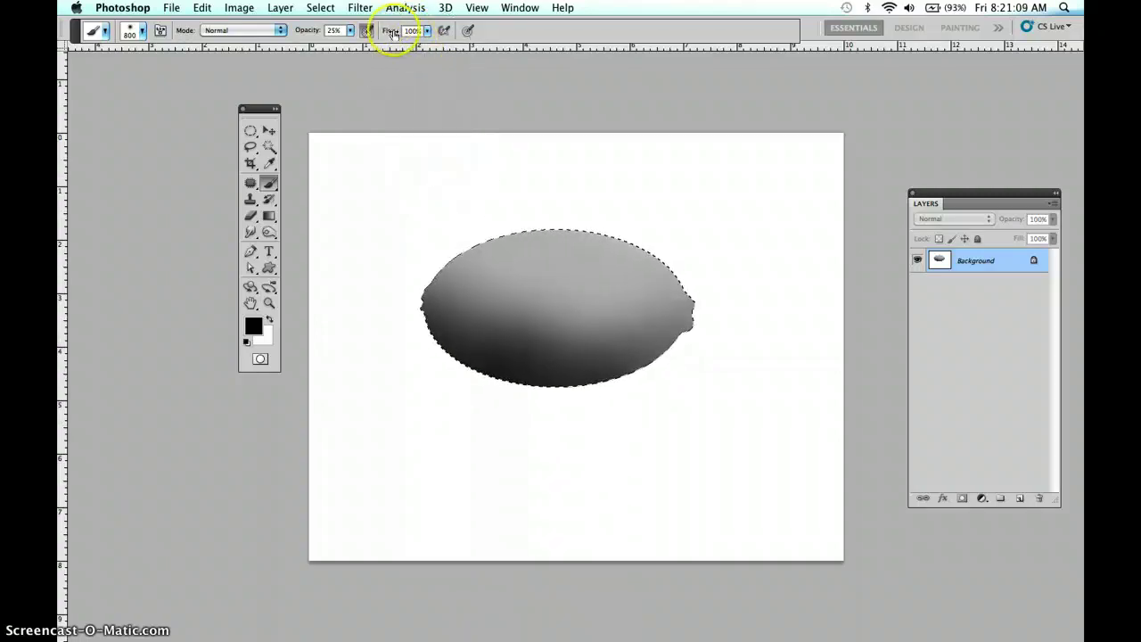
# Step: With airbrush on, dodge the lemon's upper-left lighter and add shading inside the selection
pyautogui.click(445, 33)
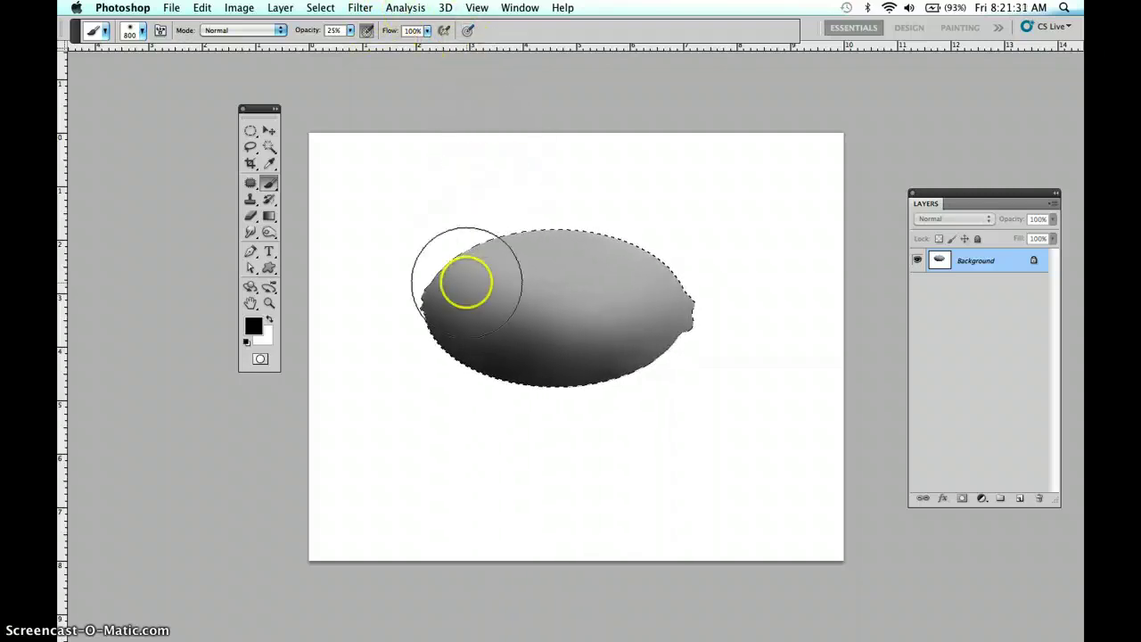
pyautogui.moveTo(469, 293)
pyautogui.mouseDown()
pyautogui.moveTo(569, 382)
pyautogui.moveTo(667, 396)
pyautogui.moveTo(710, 389)
pyautogui.mouseUp()
pyautogui.click(247, 412)
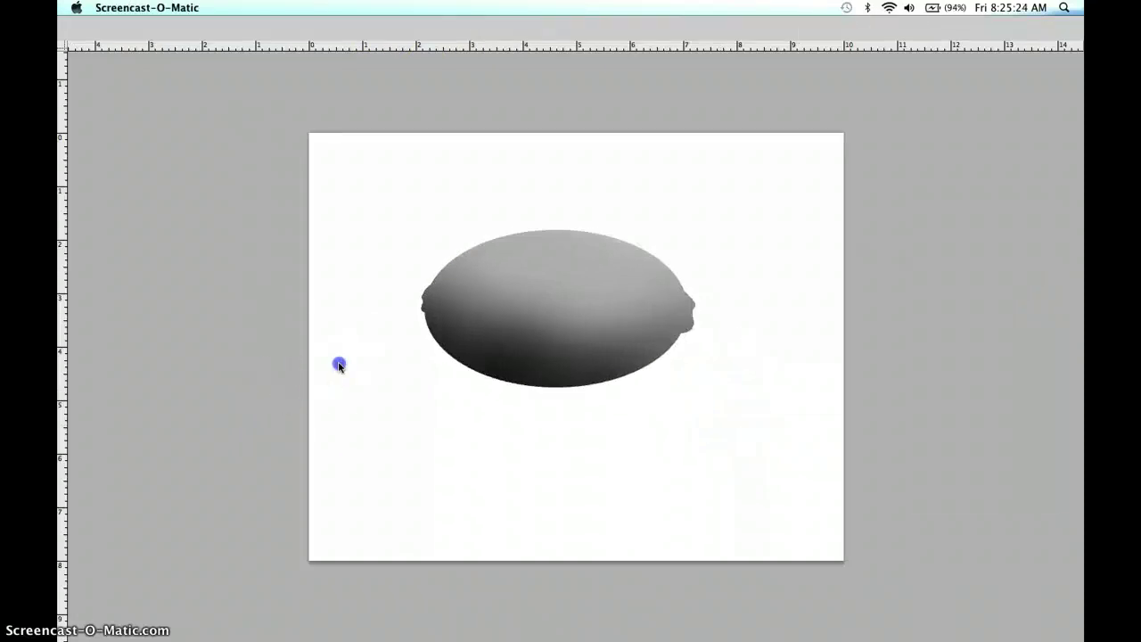
pyautogui.press('Tab')
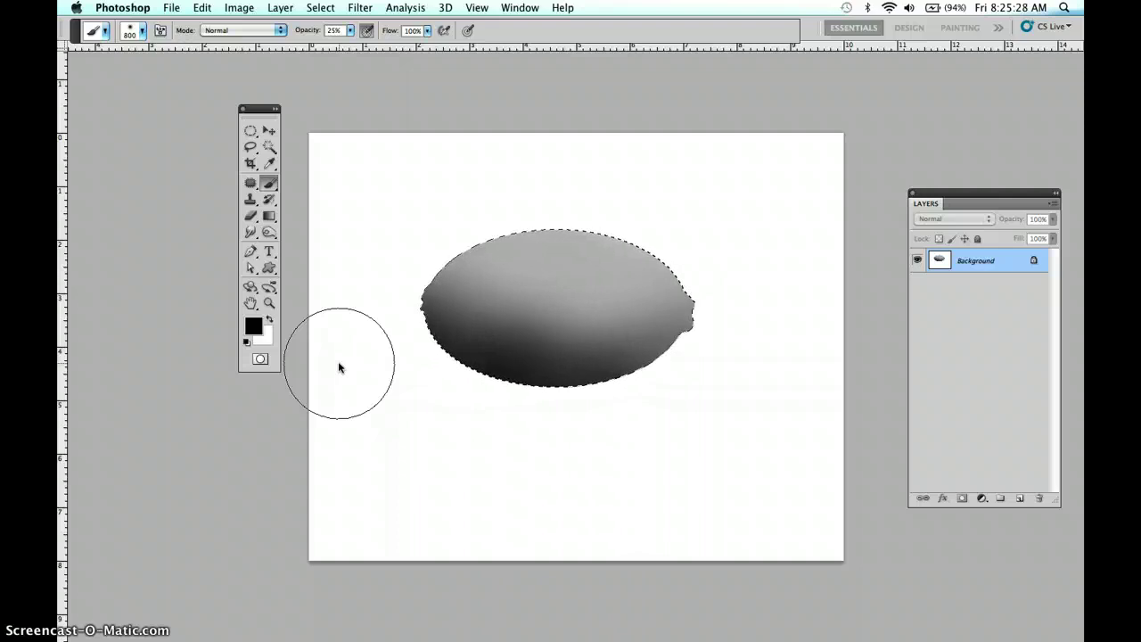
pyautogui.moveTo(339, 363)
pyautogui.mouseDown()
pyautogui.moveTo(451, 416)
pyautogui.moveTo(433, 428)
pyautogui.mouseUp()
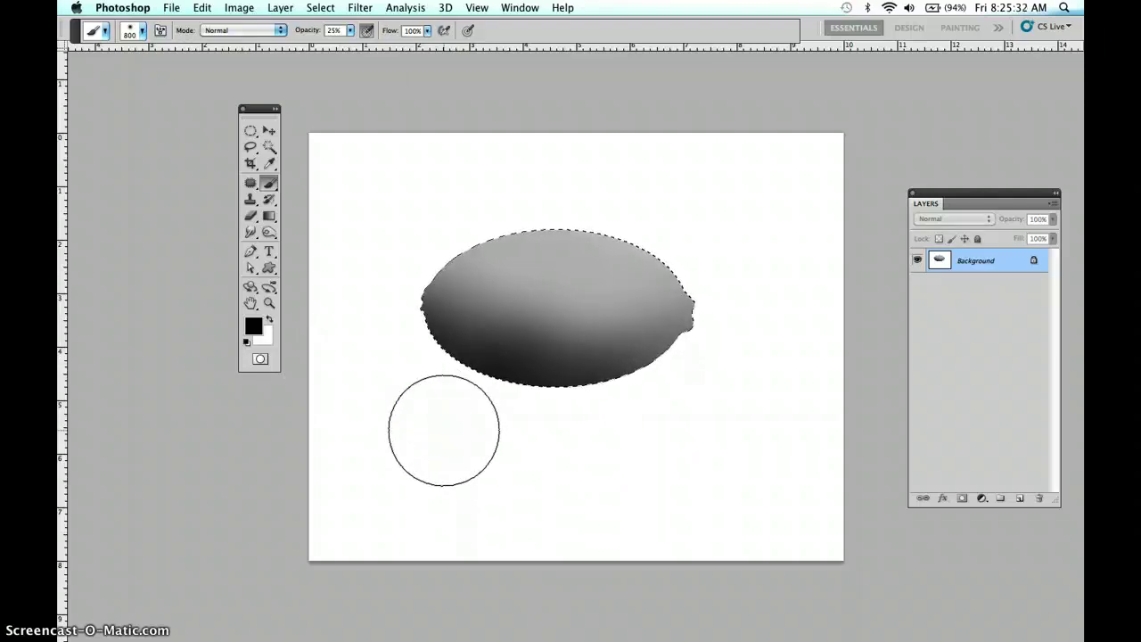
# Step: Save the current lemon selection as a new channel named 'Lemon'
pyautogui.click(319, 8)
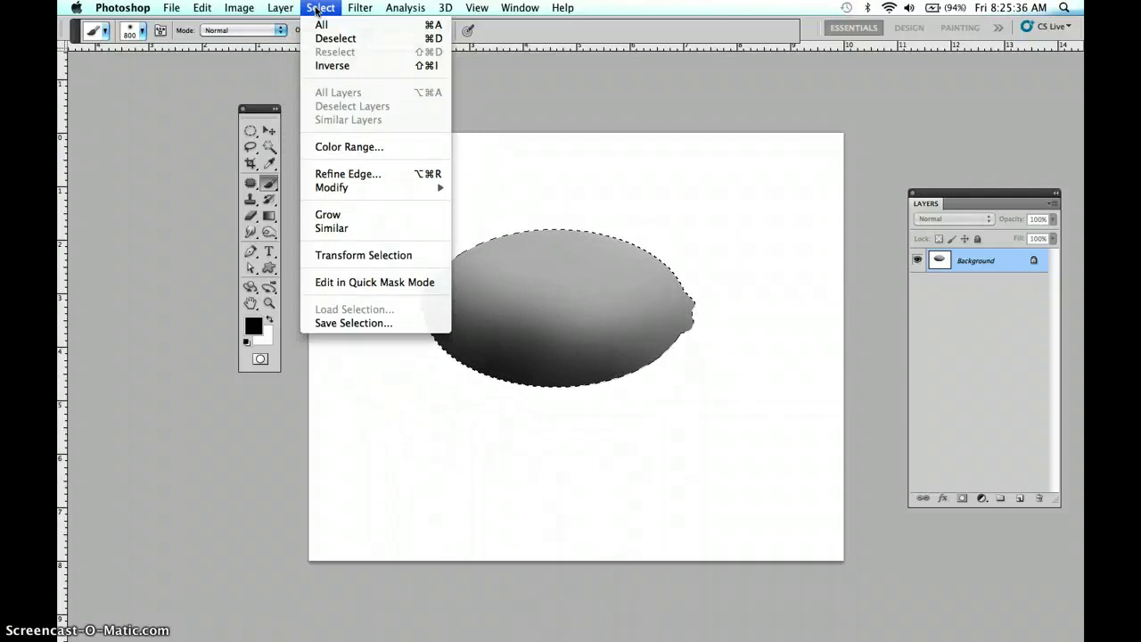
pyautogui.moveTo(317, 11); pyautogui.dragTo(364, 326)
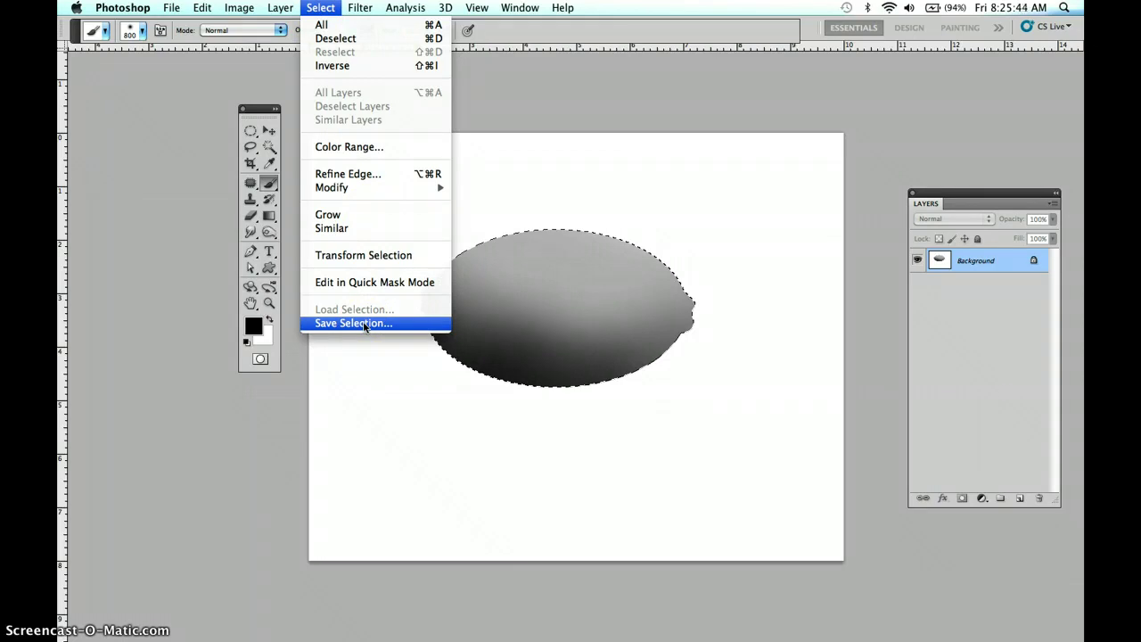
pyautogui.click(364, 326)
pyautogui.click(397, 235)
pyautogui.moveTo(427, 212); pyautogui.dragTo(448, 67)
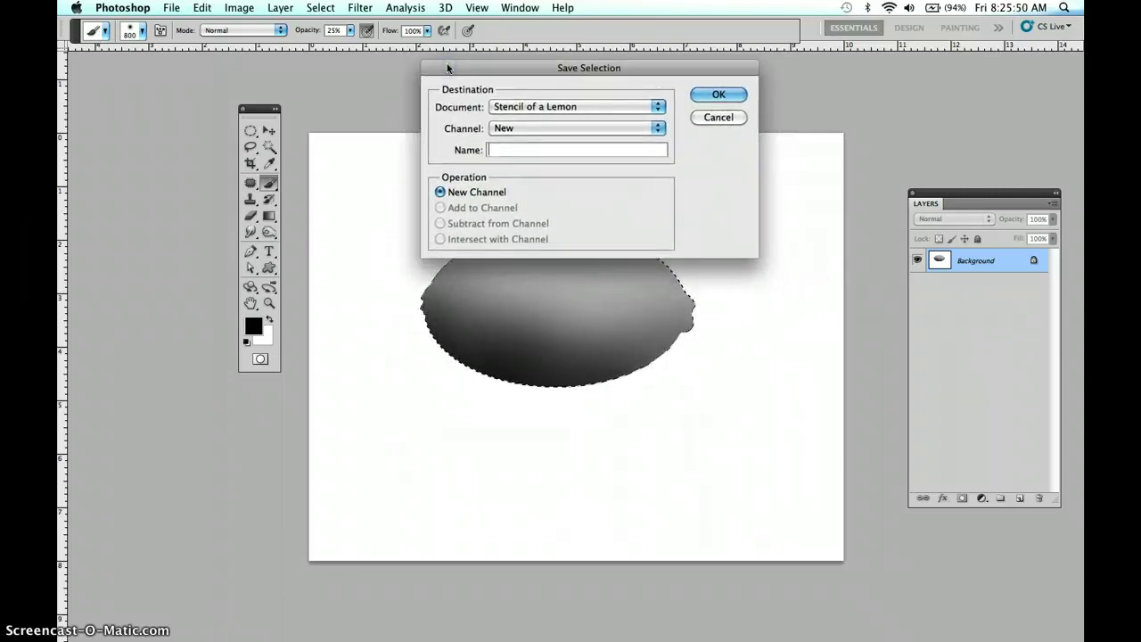
pyautogui.click(434, 109)
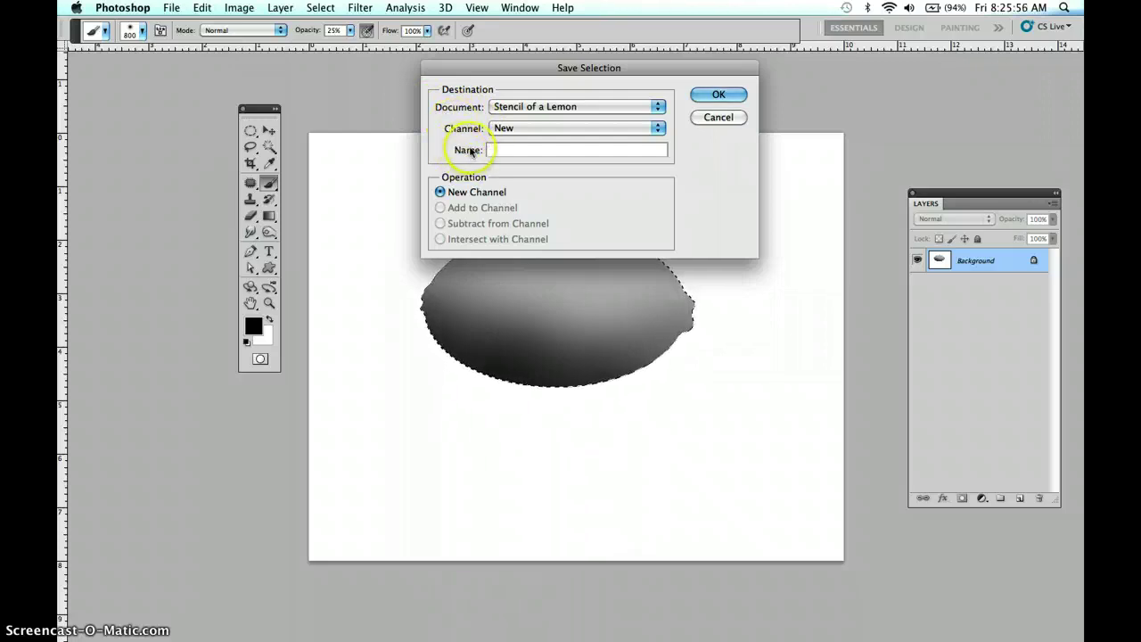
pyautogui.write('Lemon')
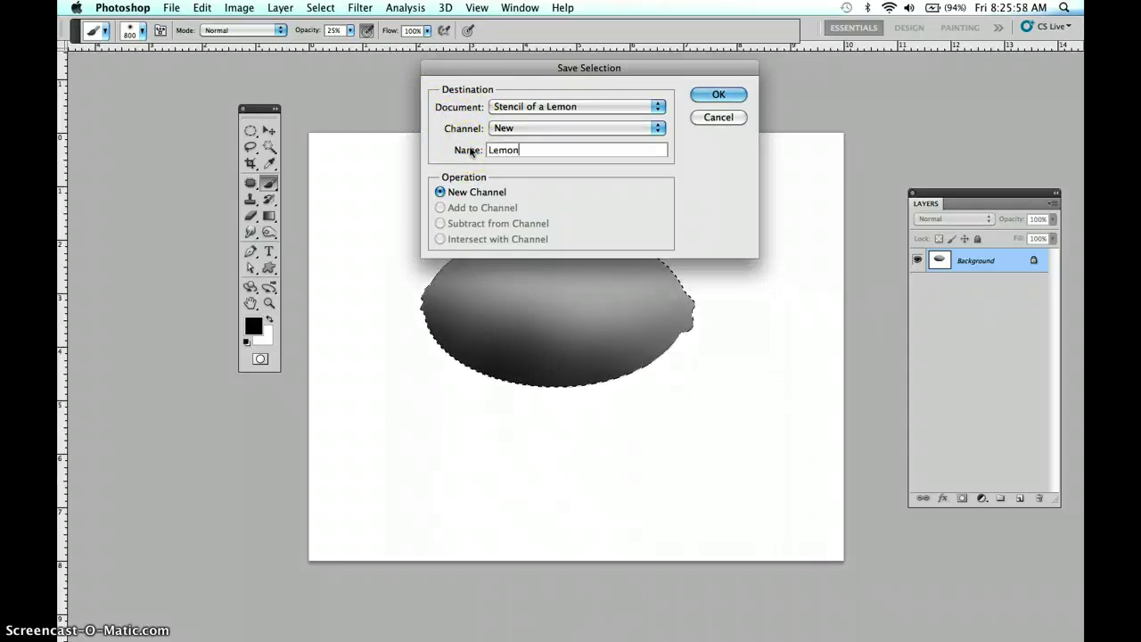
pyautogui.click(714, 94)
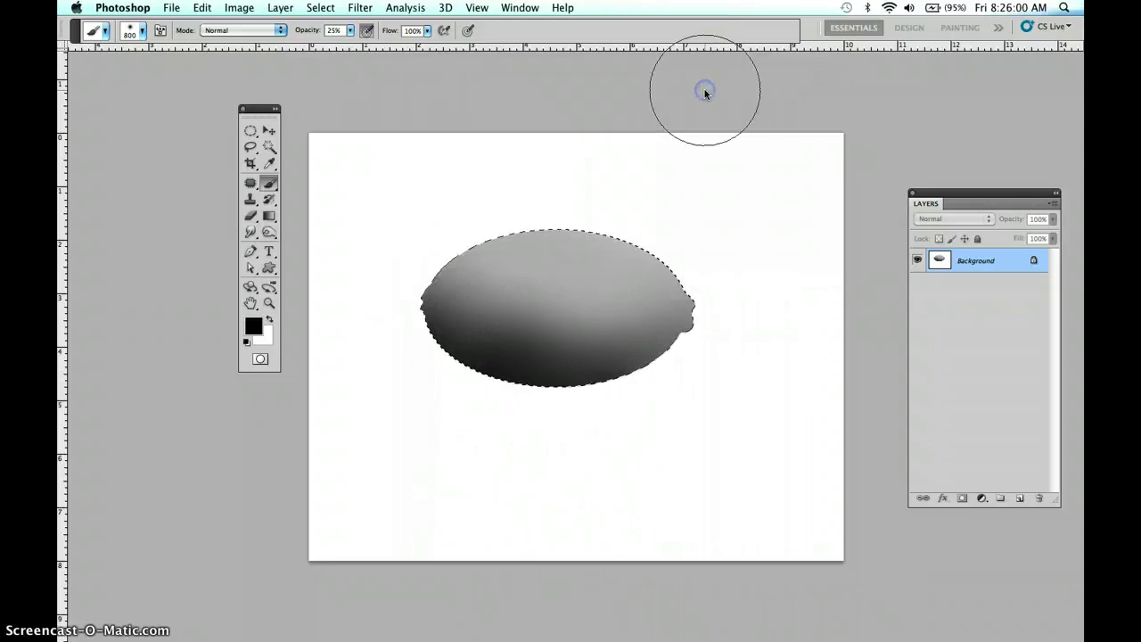
# Step: Deselect the lemon so no marching-ants outline remains around the shaded shape
pyautogui.click(425, 114)
pyautogui.click(323, 8)
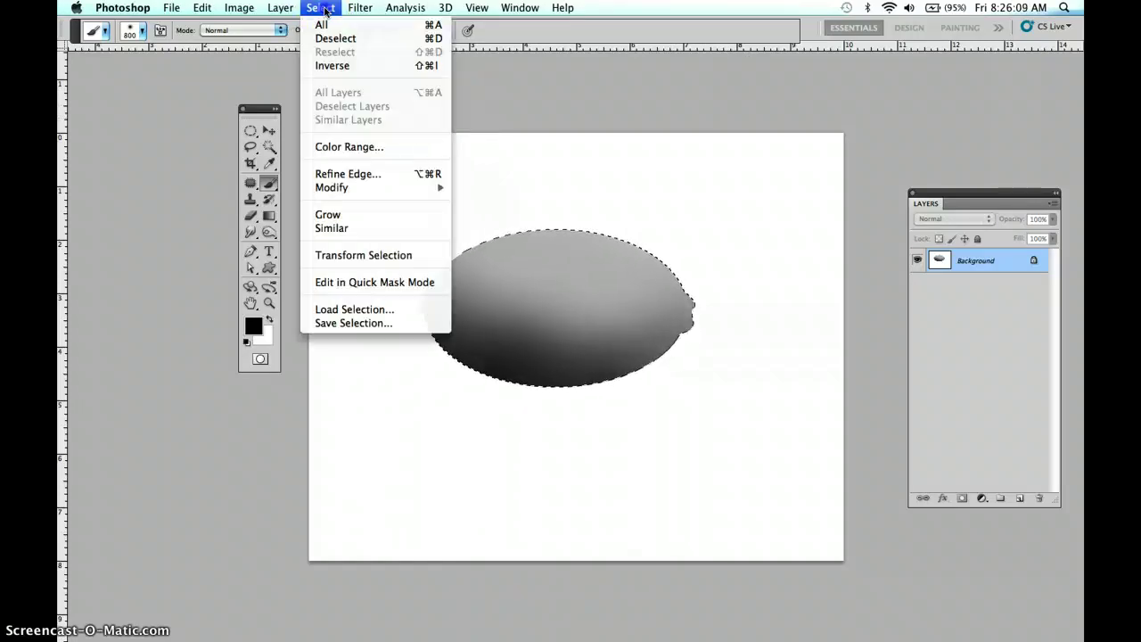
pyautogui.click(399, 40)
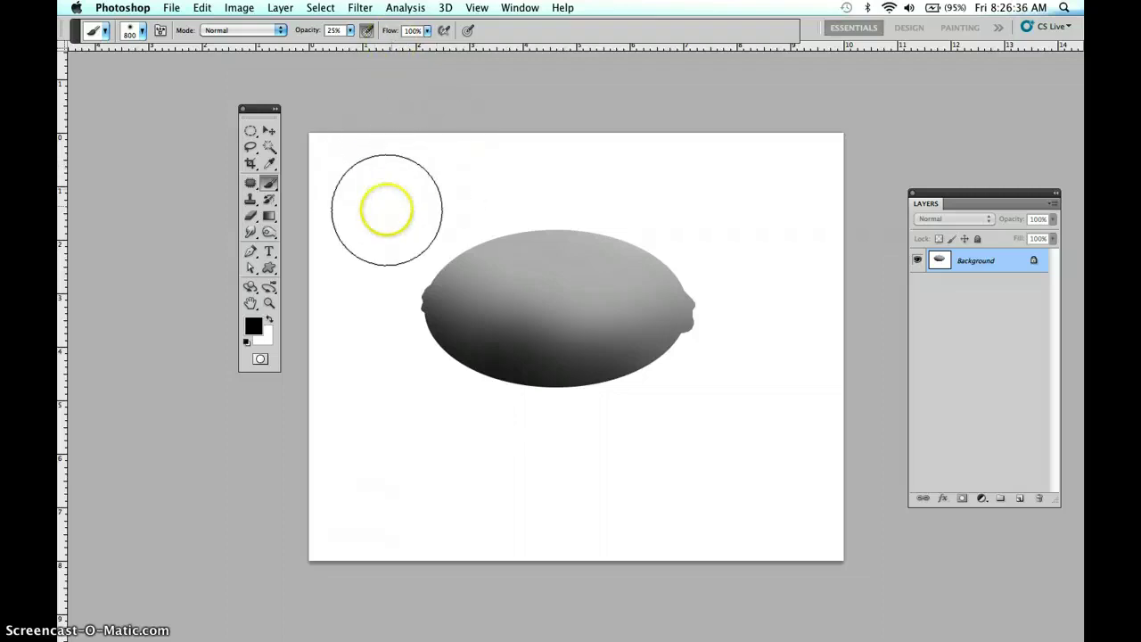
pyautogui.moveTo(361, 213); pyautogui.dragTo(373, 173)
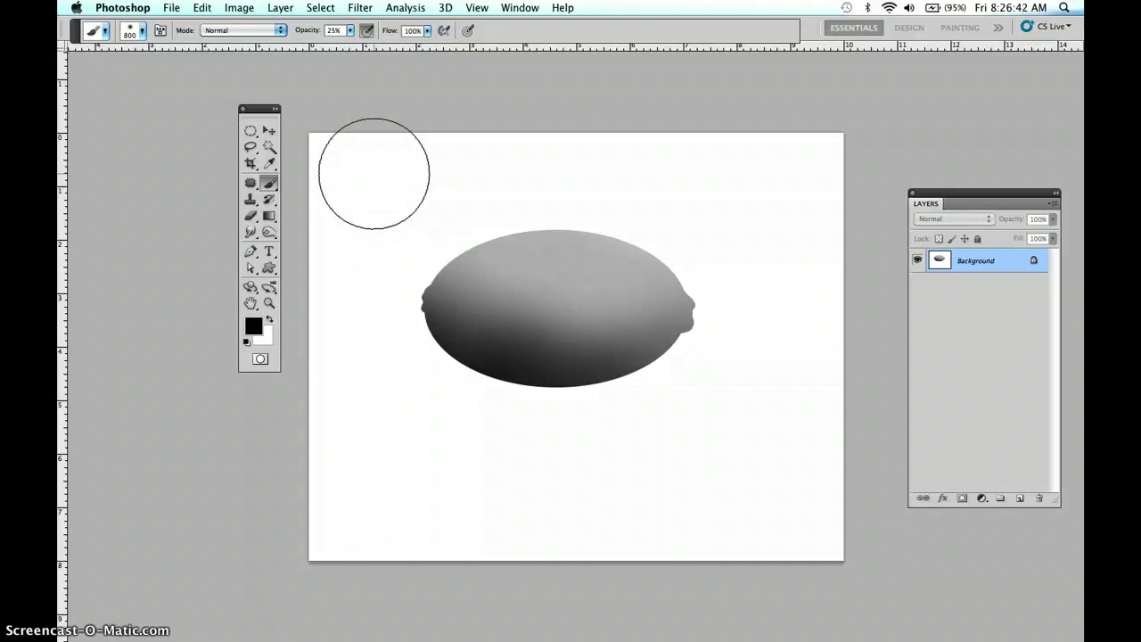
# Step: Shrink the brush to 15 px and set its opacity to 92%
pyautogui.click(339, 179)
pyautogui.click(271, 184)
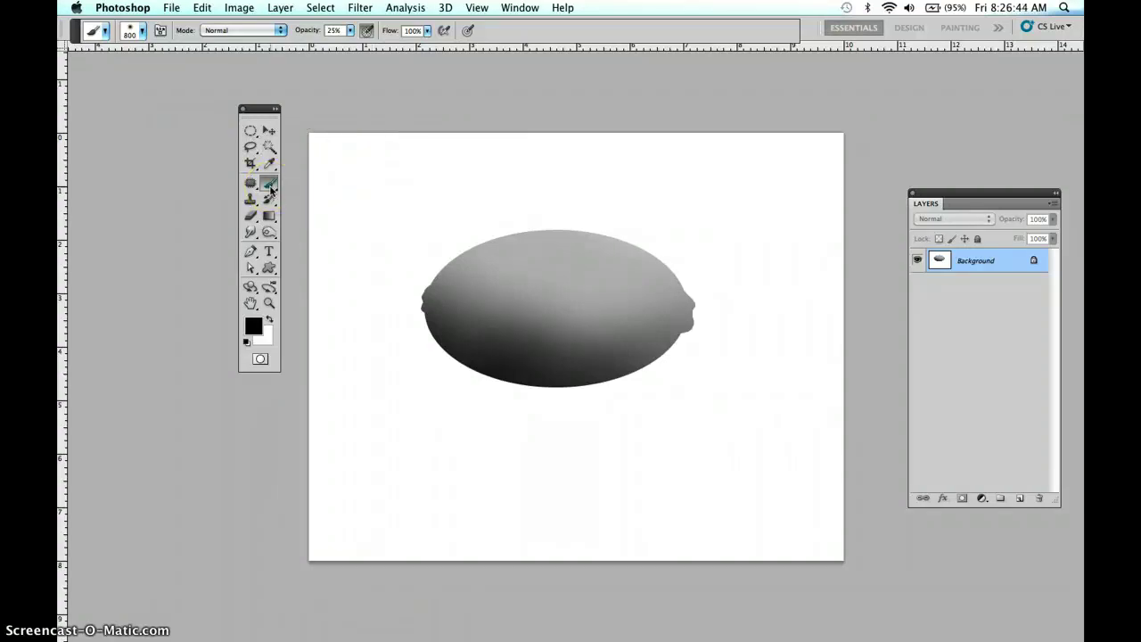
pyautogui.click(377, 181)
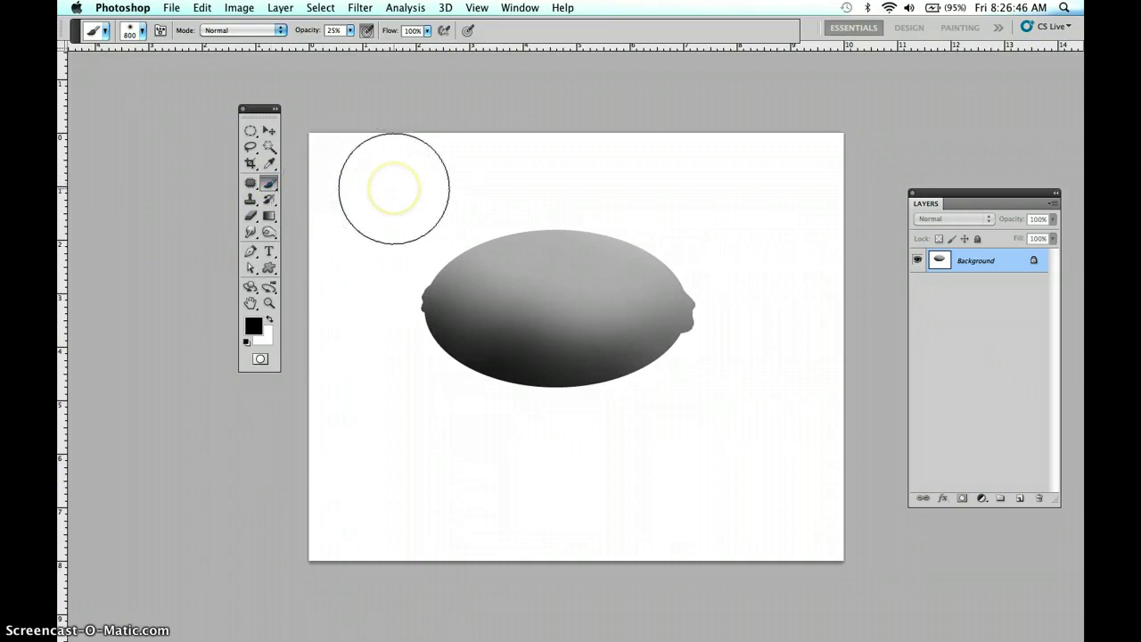
pyautogui.keyDown('ctrl'); pyautogui.keyDown('alt'); pyautogui.click(394, 188); pyautogui.keyUp('alt'); pyautogui.keyUp('ctrl')
pyautogui.moveTo(394, 188); pyautogui.dragTo(366, 176)
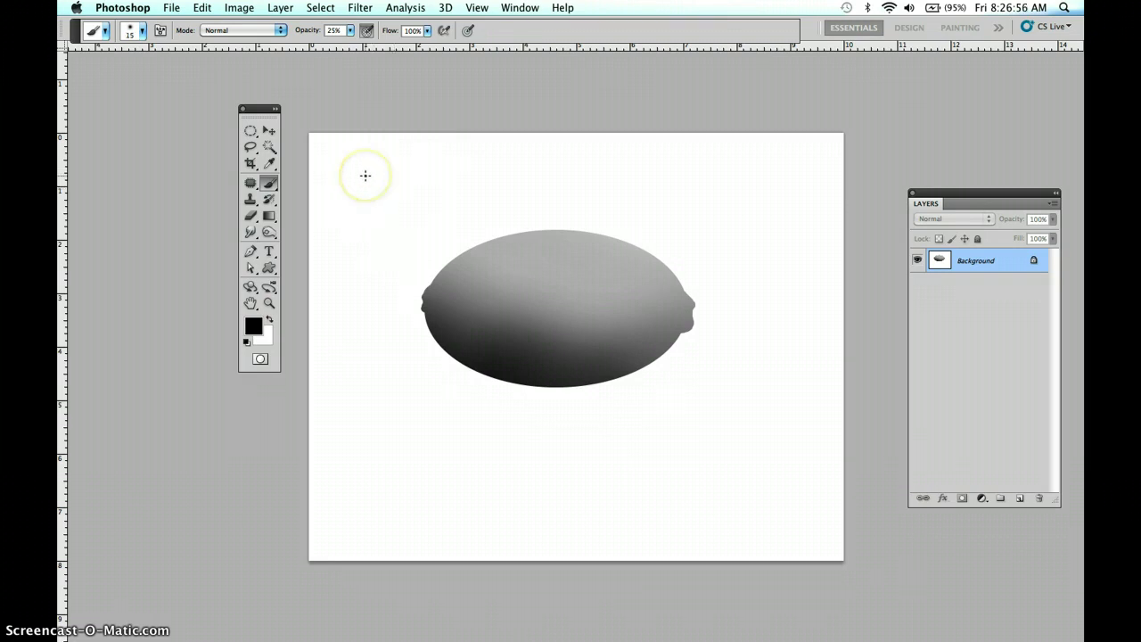
pyautogui.click(322, 65)
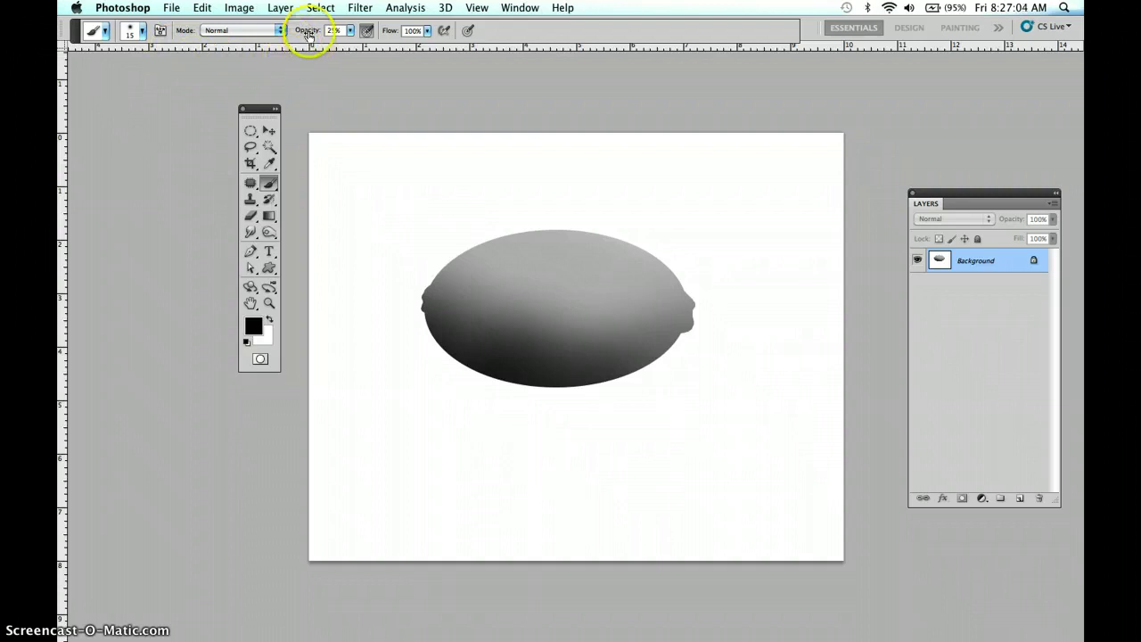
pyautogui.moveTo(308, 33); pyautogui.dragTo(308, 32)
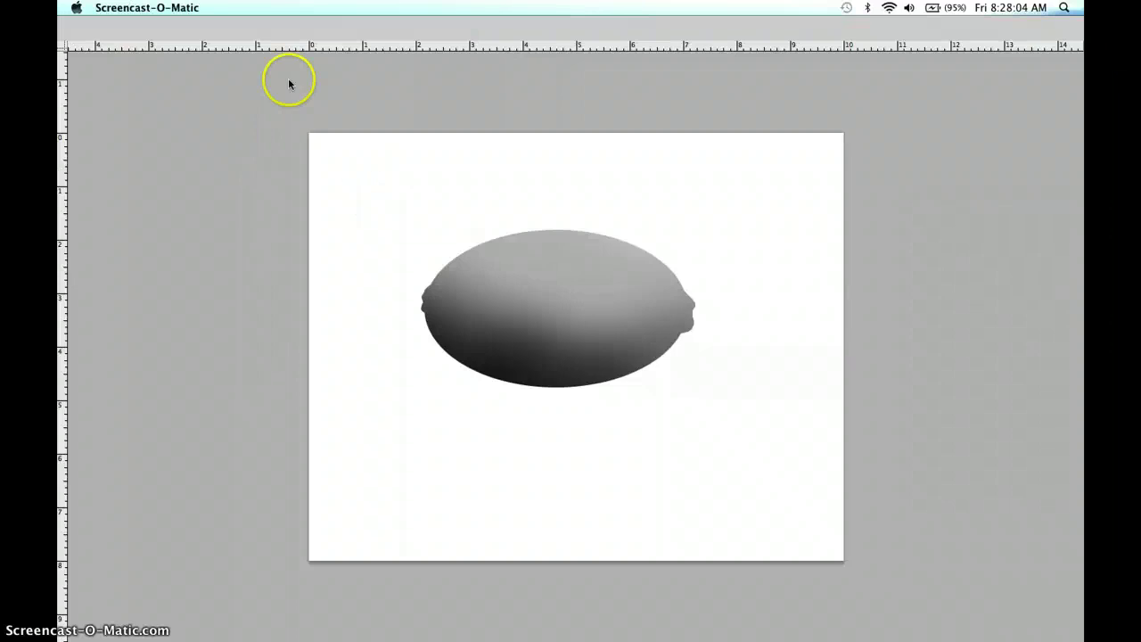
# Step: Zoom in on the lemon with the Zoom tool
pyautogui.click(288, 86)
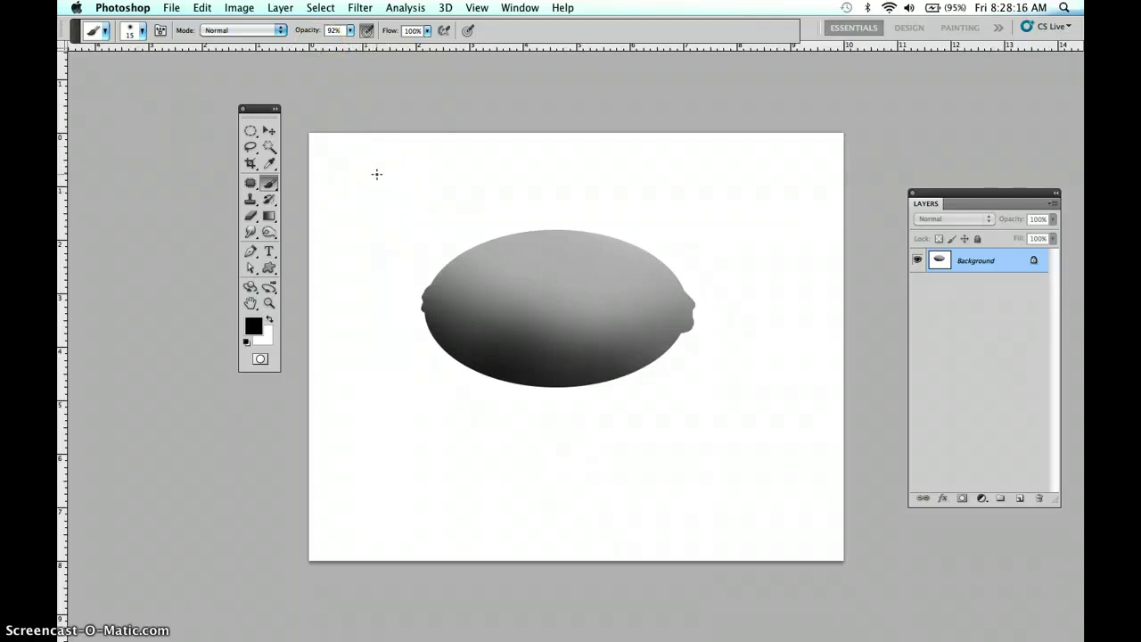
pyautogui.click(269, 304)
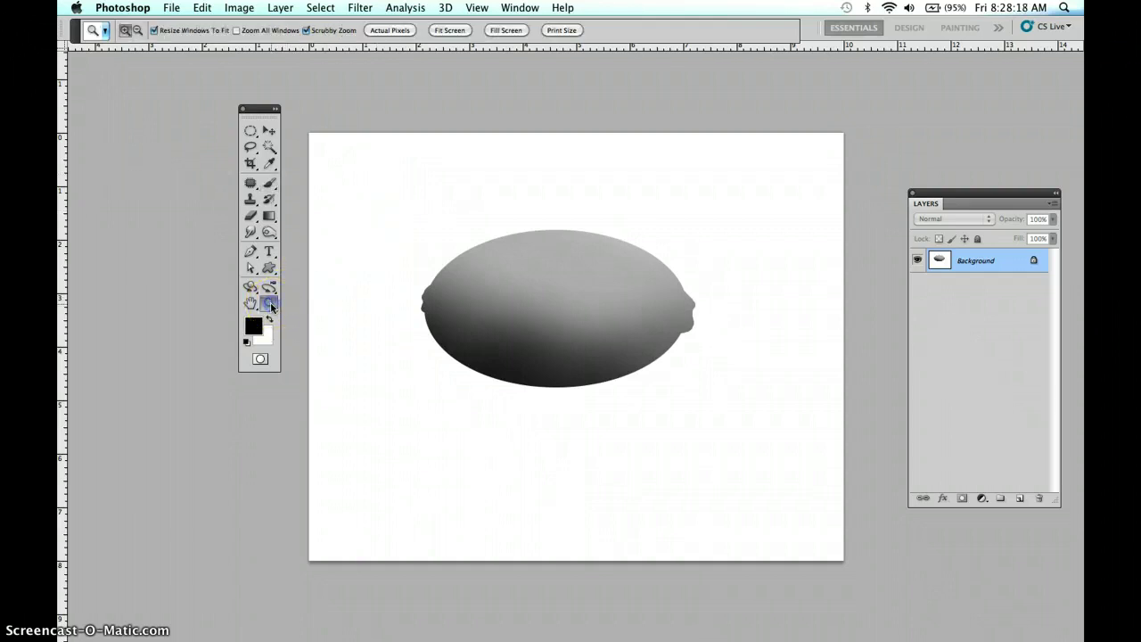
pyautogui.moveTo(360, 203); pyautogui.dragTo(360, 200)
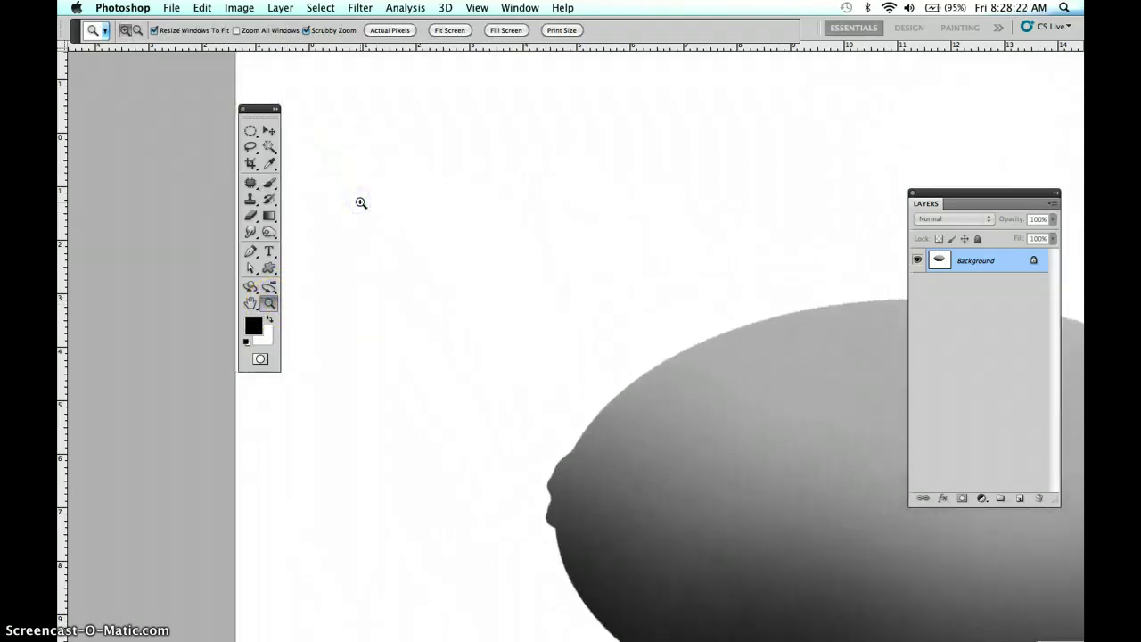
# Step: Dab a small cluster of dark dots on the blank canvas above the lemon with the Brush
pyautogui.click(268, 182)
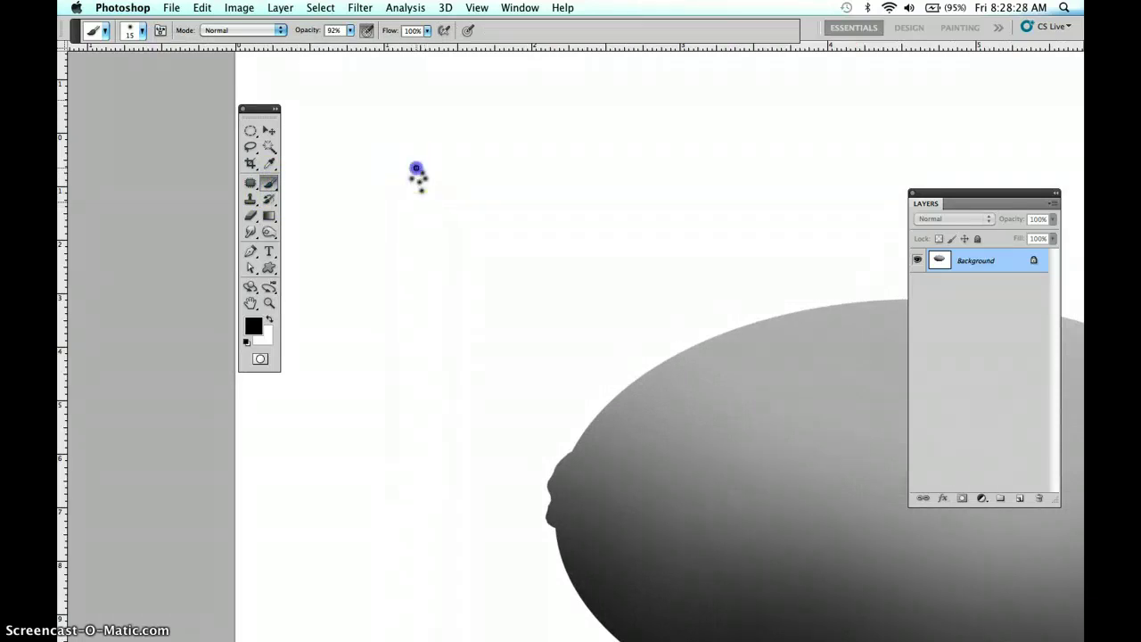
pyautogui.click(419, 173)
pyautogui.click(443, 178)
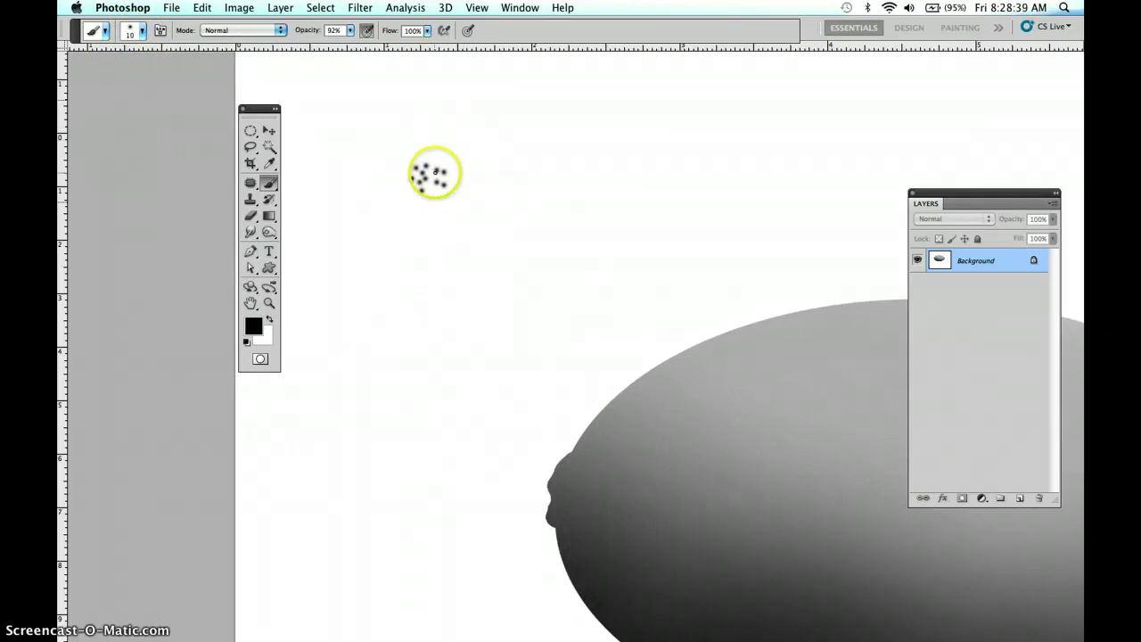
pyautogui.click(436, 158)
pyautogui.click(436, 159)
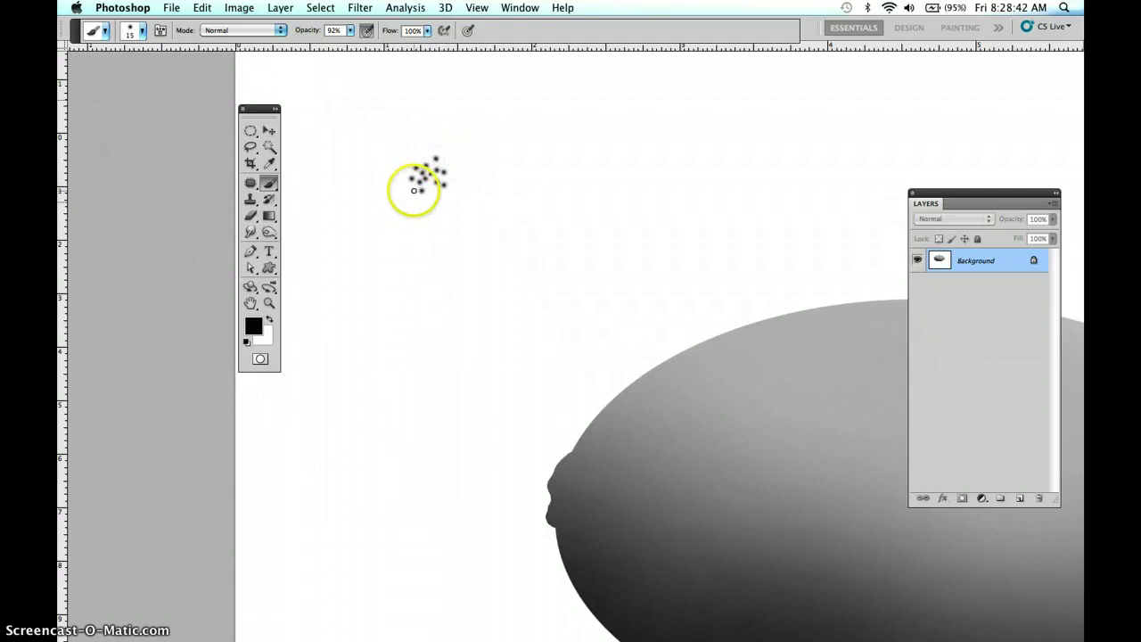
pyautogui.click(414, 190)
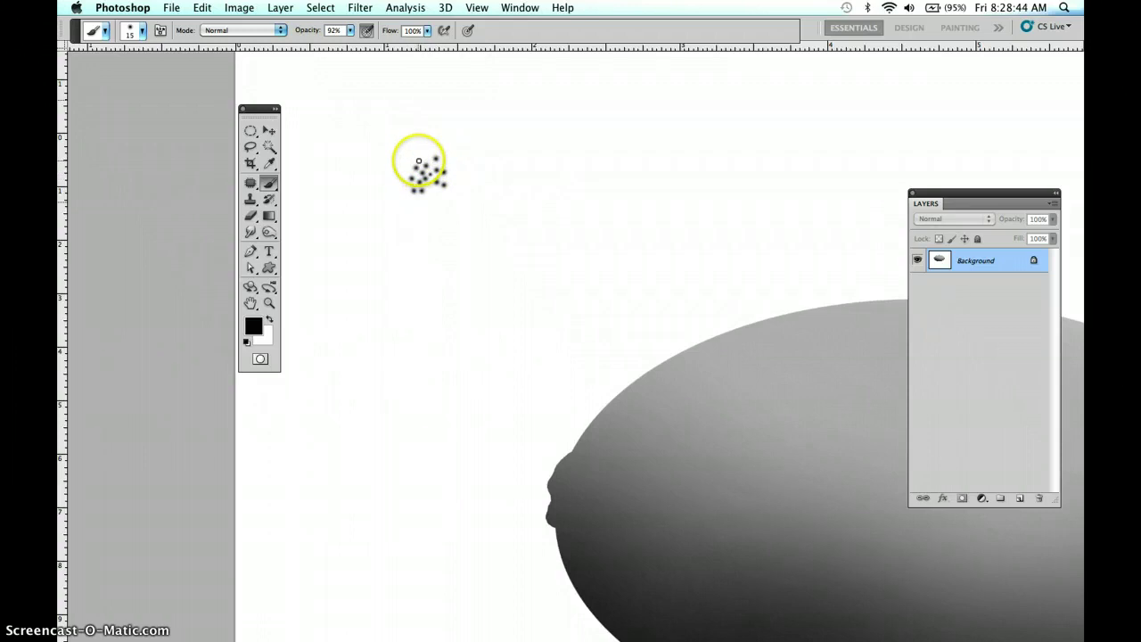
pyautogui.click(425, 158)
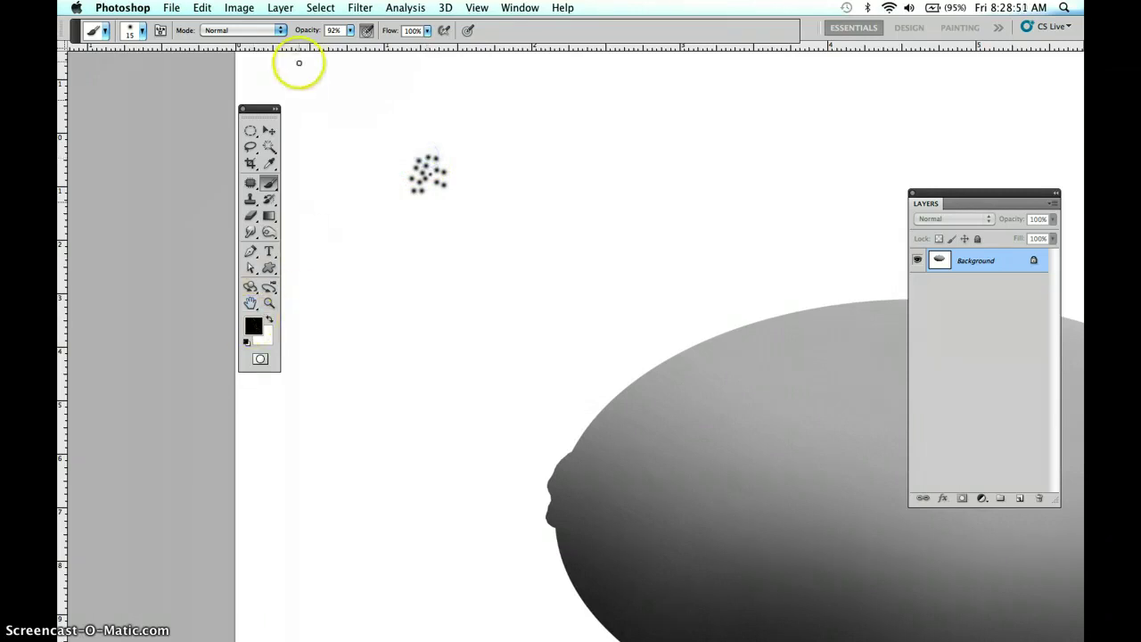
# Step: Lower brush opacity to 63% and add dabs around the cluster's lower and left edges
pyautogui.moveTo(316, 31); pyautogui.dragTo(289, 31)
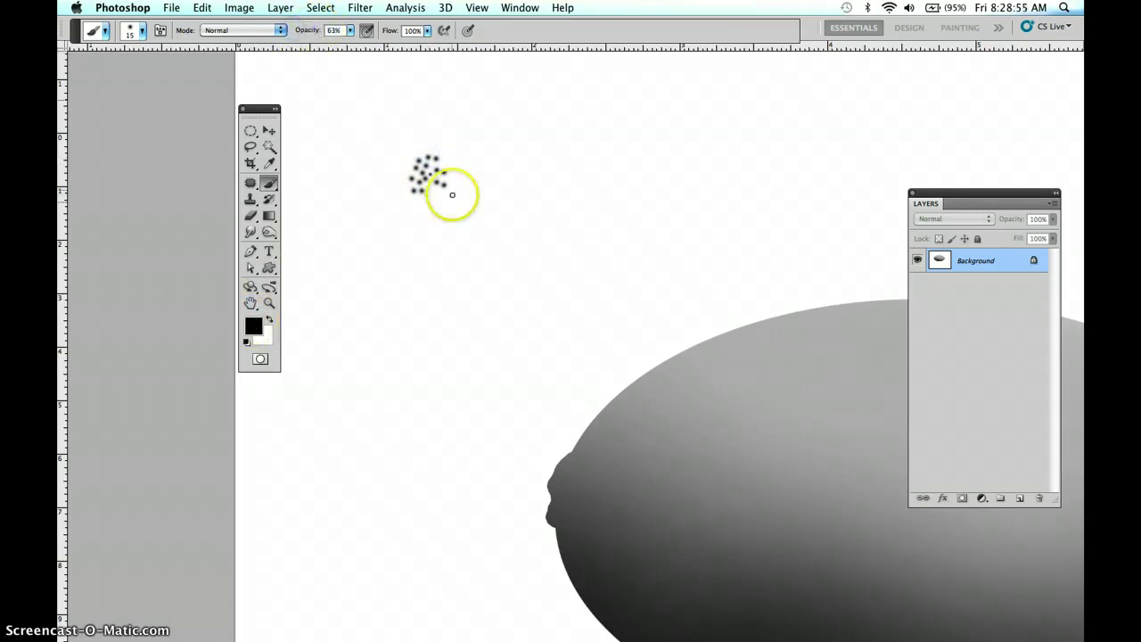
pyautogui.moveTo(445, 179); pyautogui.dragTo(428, 168)
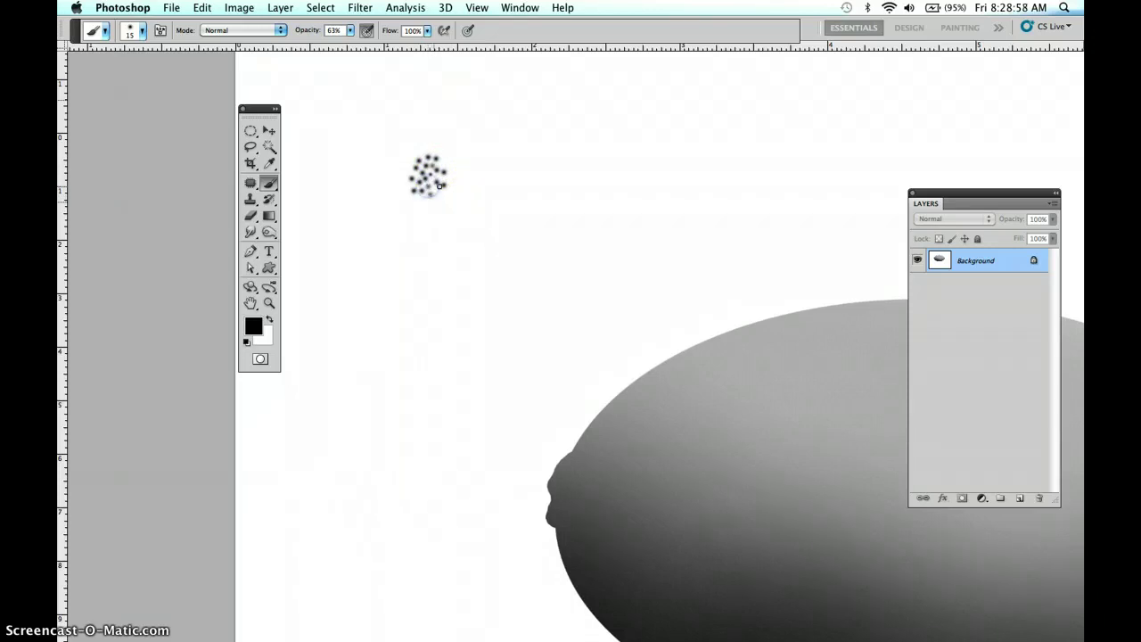
pyautogui.click(445, 179)
pyautogui.click(405, 167)
pyautogui.click(424, 196)
pyautogui.click(406, 181)
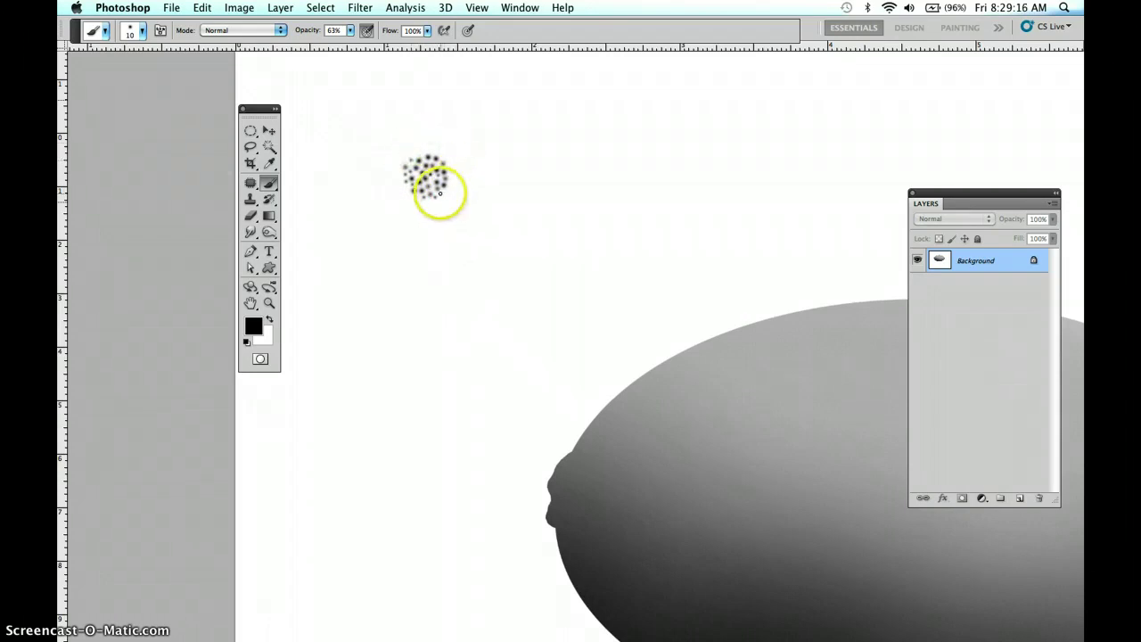
pyautogui.click(409, 187)
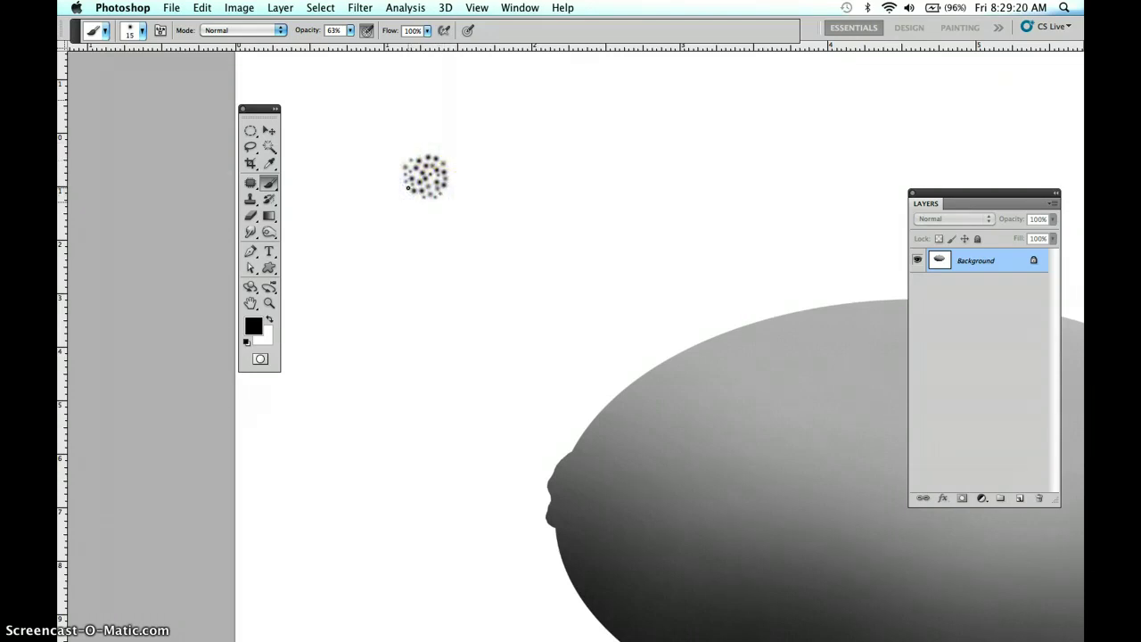
pyautogui.click(399, 174)
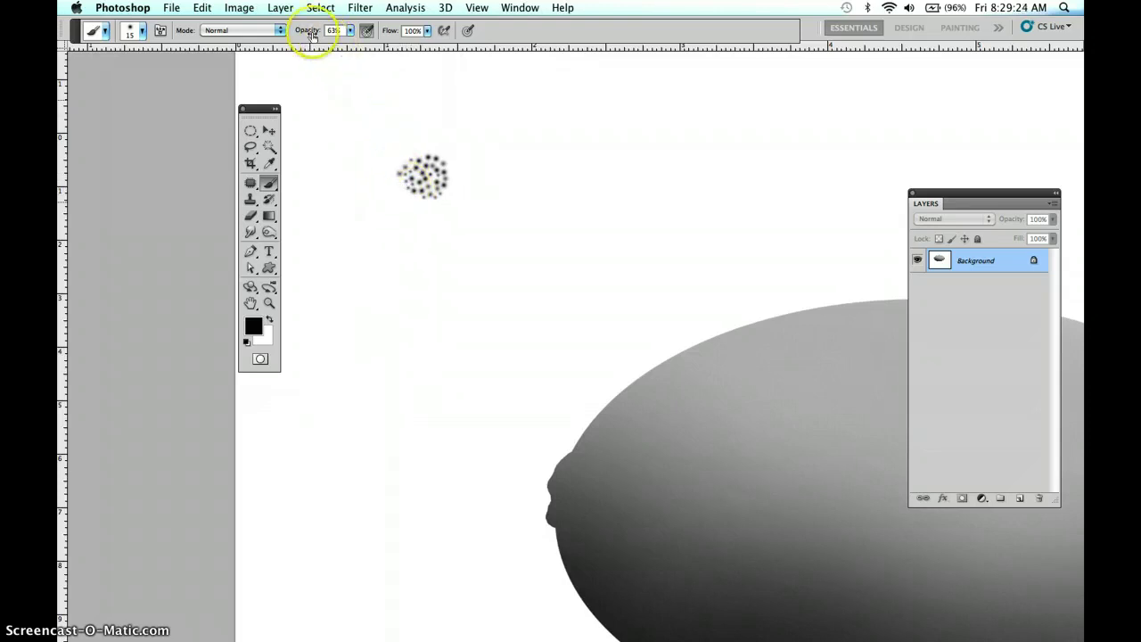
# Step: Raise brush opacity to about 78% and dab more dark dots on the cluster's lower-left
pyautogui.moveTo(305, 32); pyautogui.dragTo(316, 33)
pyautogui.click(401, 191)
pyautogui.click(411, 199)
pyautogui.click(419, 196)
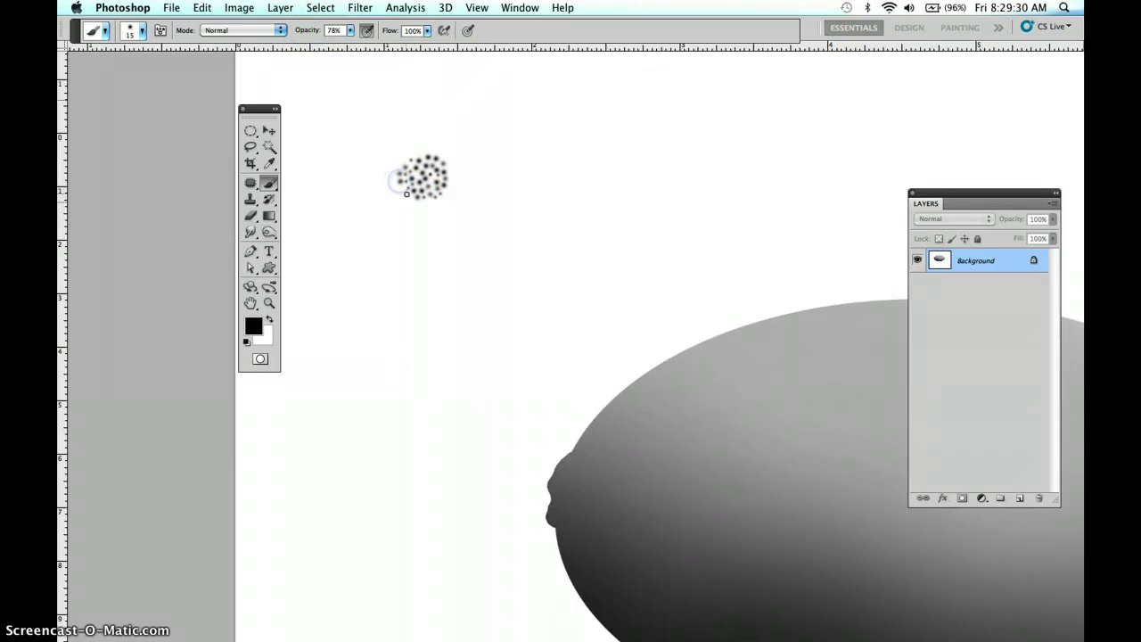
pyautogui.click(426, 201)
pyautogui.click(401, 189)
pyautogui.moveTo(403, 189); pyautogui.dragTo(423, 206)
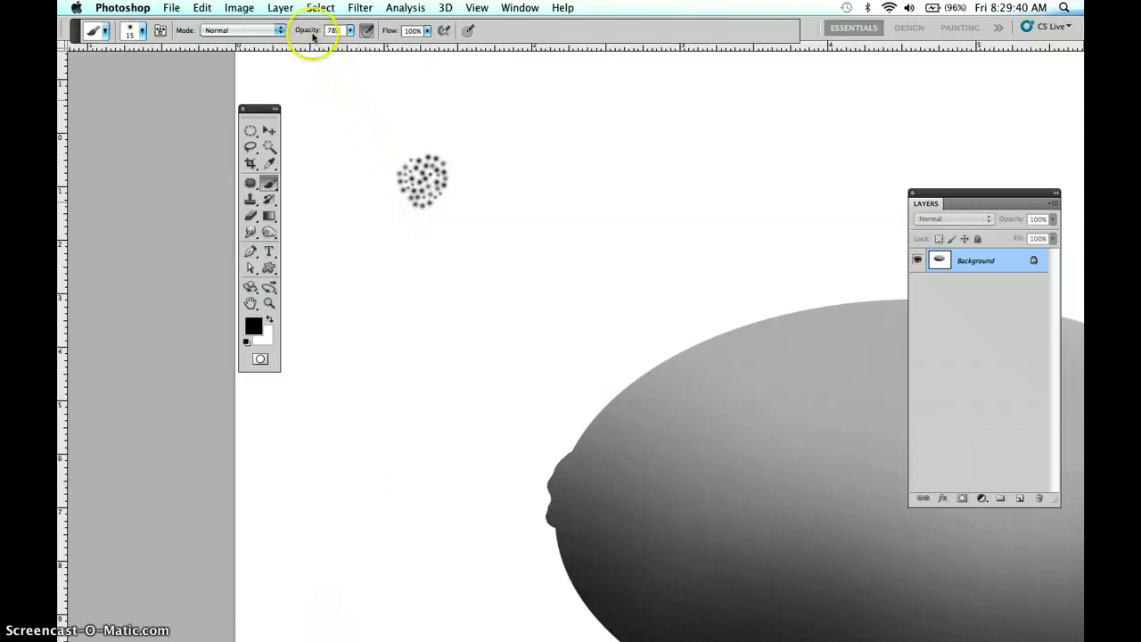
# Step: Raise opacity to 91% and paint more strokes across the cluster to make it denser
pyautogui.click(306, 32)
pyautogui.moveTo(307, 33); pyautogui.dragTo(313, 35)
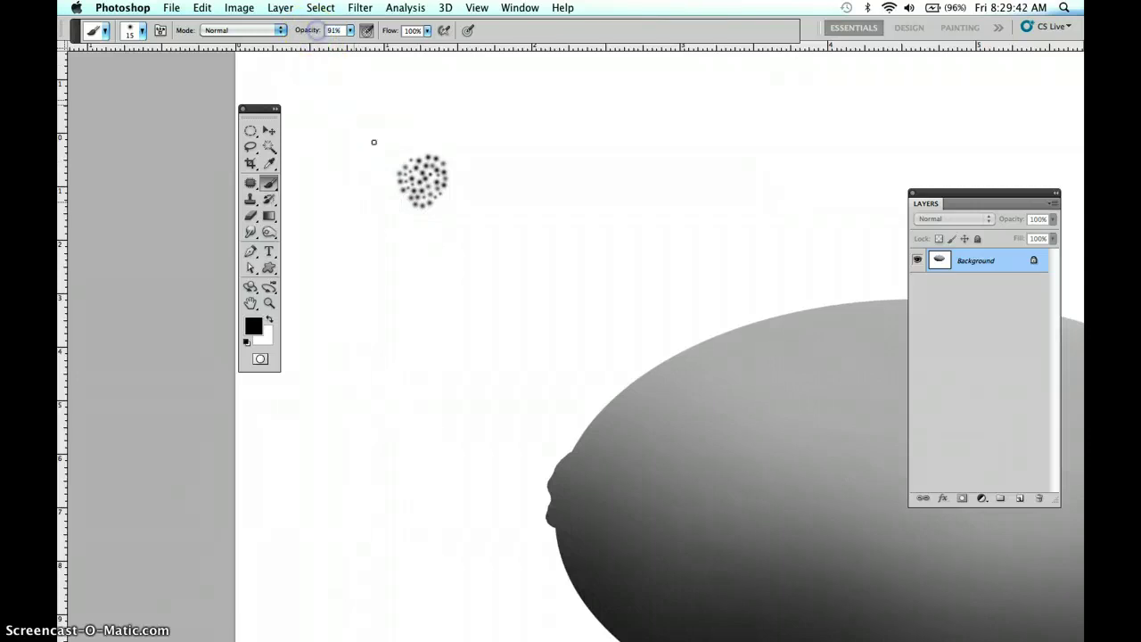
pyautogui.click(404, 197)
pyautogui.moveTo(404, 197)
pyautogui.mouseDown()
pyautogui.moveTo(453, 171)
pyautogui.moveTo(402, 158)
pyautogui.moveTo(446, 195)
pyautogui.mouseUp()
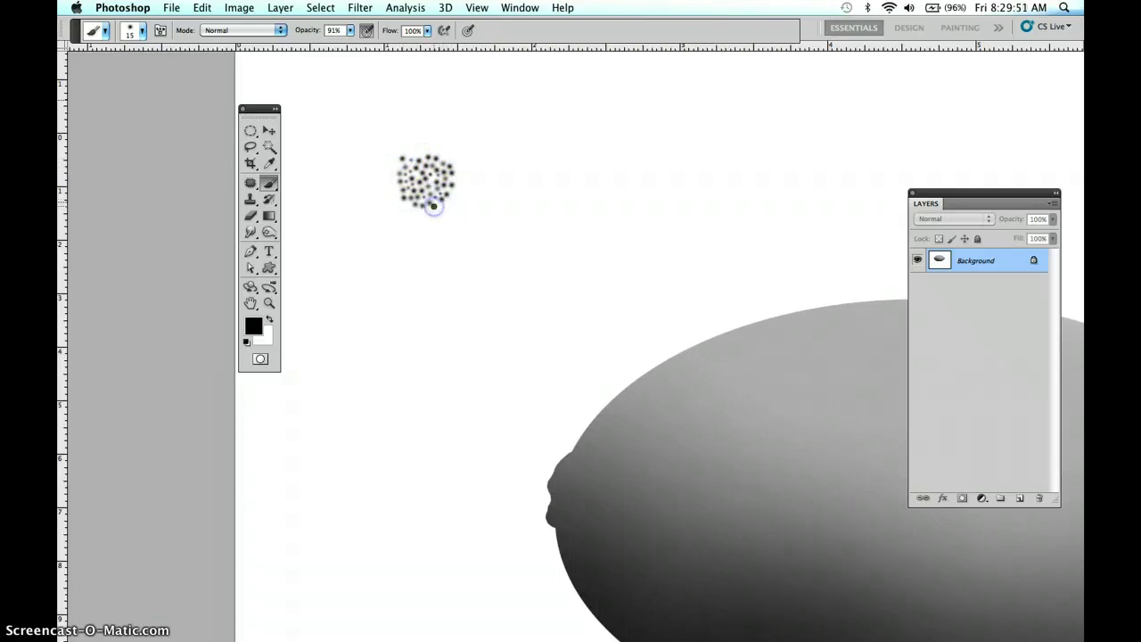
pyautogui.moveTo(407, 138)
pyautogui.mouseDown()
pyautogui.moveTo(410, 211)
pyautogui.moveTo(458, 179)
pyautogui.mouseUp()
pyautogui.click(415, 214)
pyautogui.click(459, 190)
pyautogui.moveTo(400, 131)
pyautogui.mouseDown()
pyautogui.moveTo(420, 155)
pyautogui.moveTo(394, 183)
pyautogui.mouseUp()
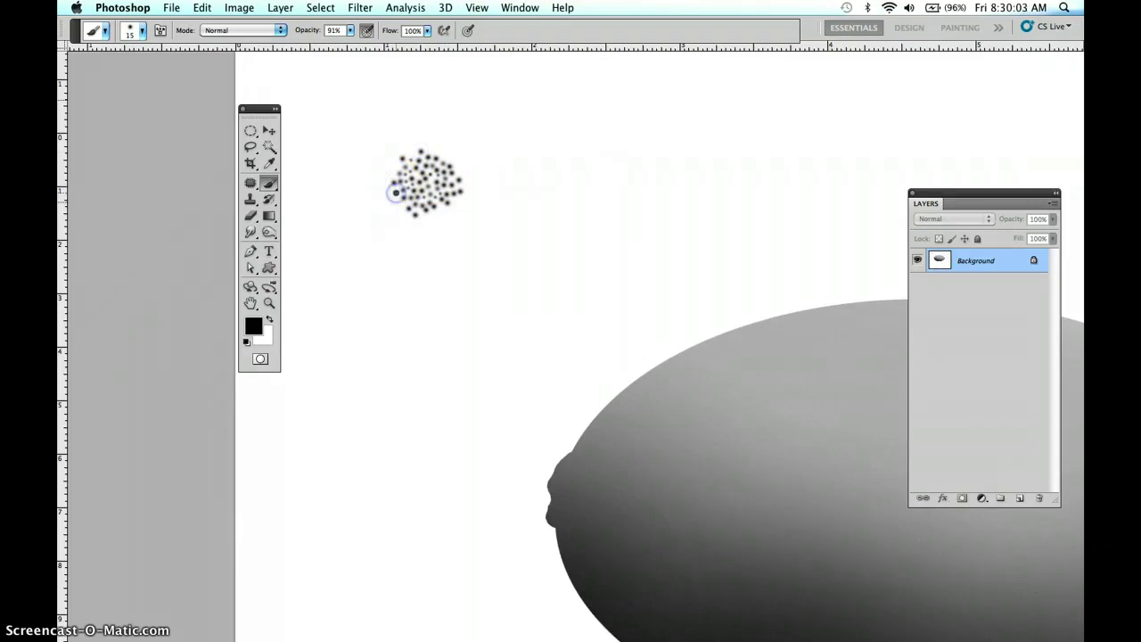
pyautogui.moveTo(418, 140); pyautogui.dragTo(467, 133)
pyautogui.moveTo(461, 161)
pyautogui.mouseDown()
pyautogui.moveTo(438, 196)
pyautogui.moveTo(400, 178)
pyautogui.moveTo(425, 146)
pyautogui.moveTo(445, 181)
pyautogui.mouseUp()
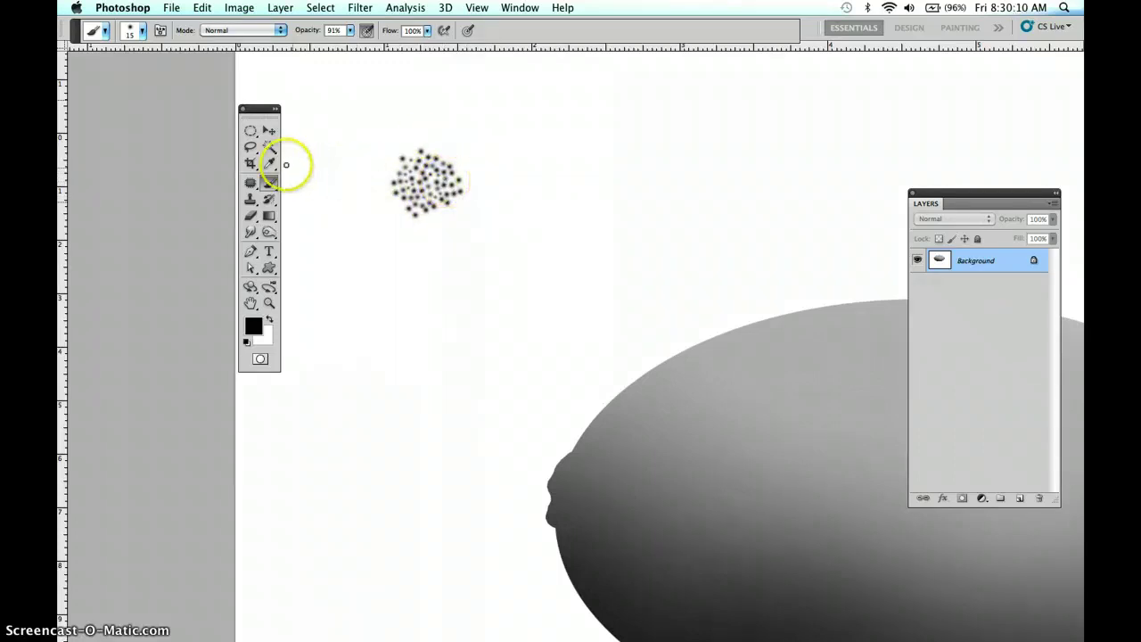
# Step: Draw an oval selection around the dot cluster with the Elliptical Marquee Tool
pyautogui.click(250, 132)
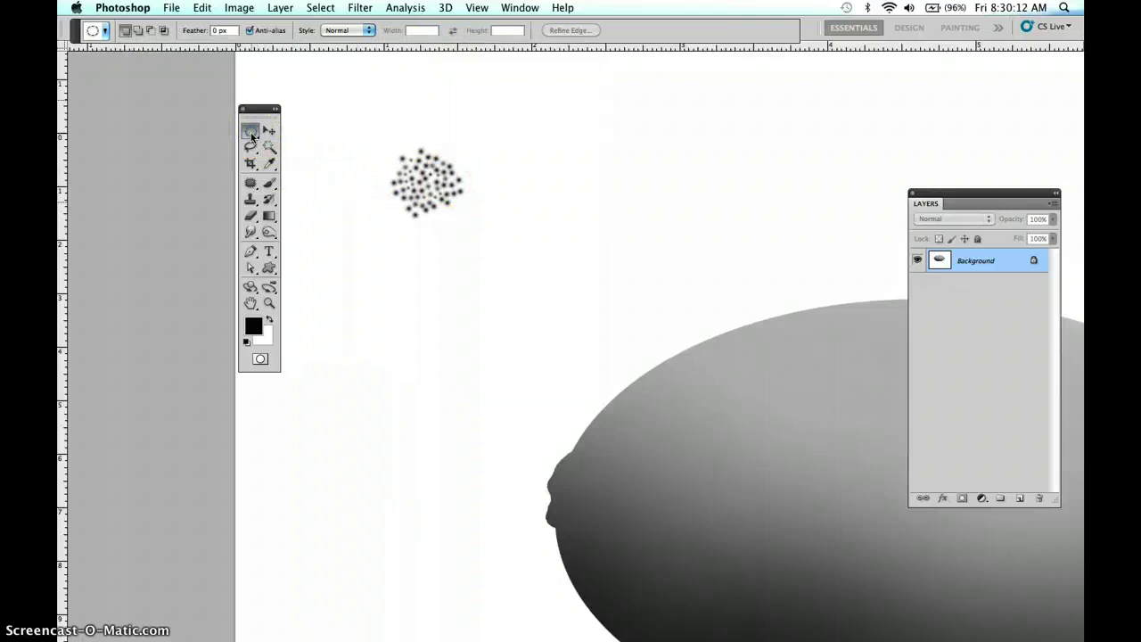
pyautogui.moveTo(251, 133)
pyautogui.mouseDown()
pyautogui.moveTo(238, 127)
pyautogui.moveTo(259, 122)
pyautogui.moveTo(244, 132)
pyautogui.mouseUp()
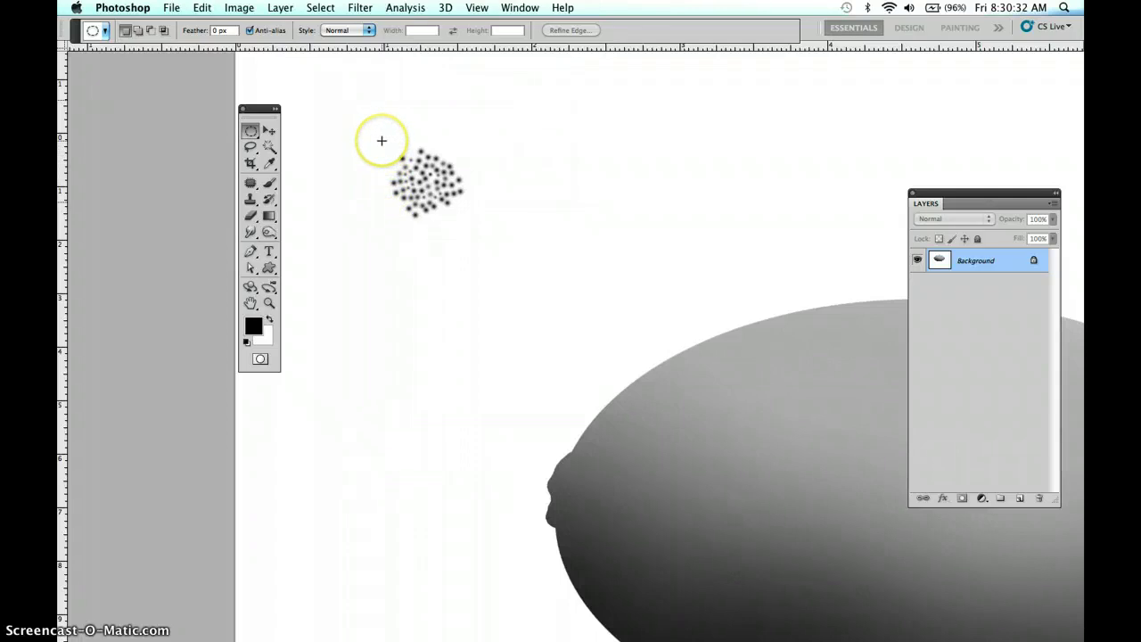
pyautogui.click(382, 140)
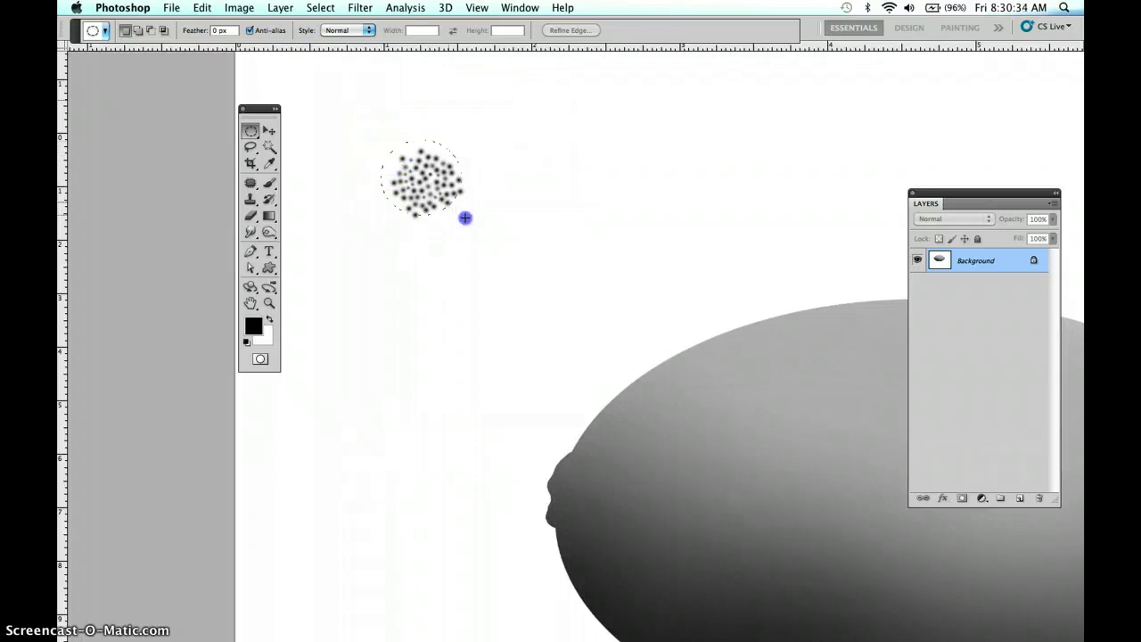
pyautogui.moveTo(470, 224); pyautogui.dragTo(470, 224)
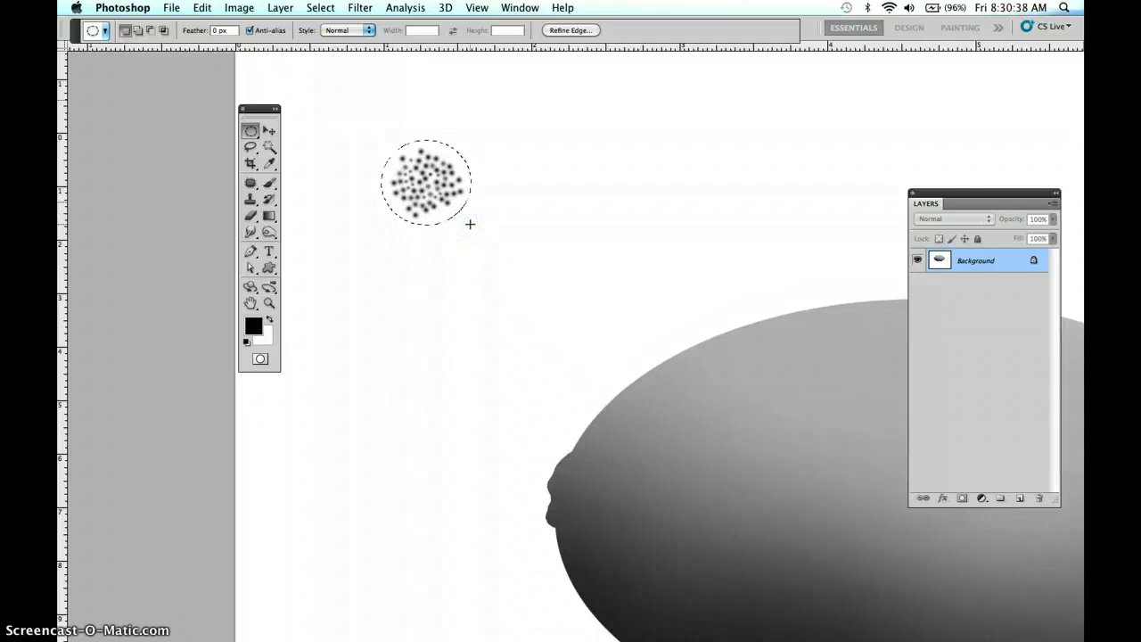
# Step: Define the circled dots as a brush preset named 'lemon rind'
pyautogui.click(203, 8)
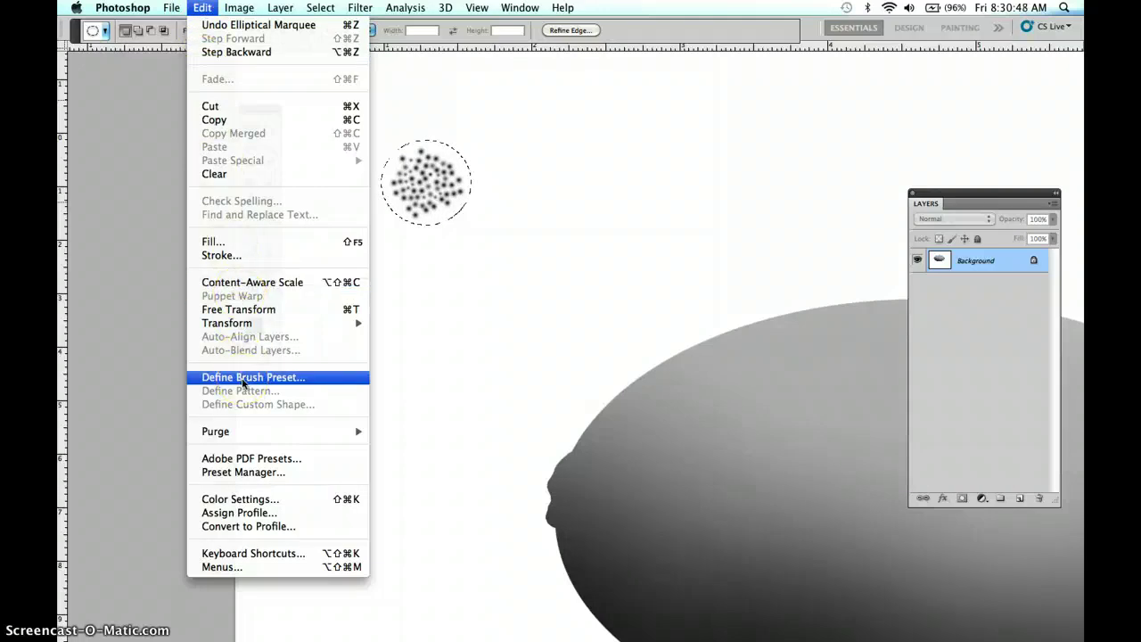
pyautogui.click(242, 382)
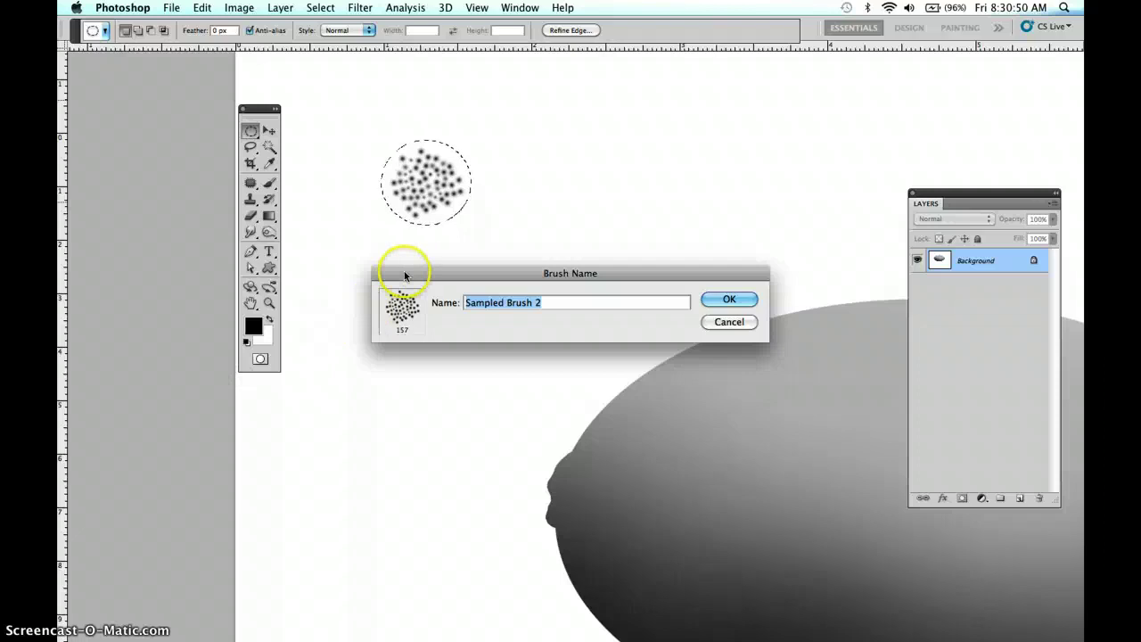
pyautogui.moveTo(406, 273)
pyautogui.mouseDown()
pyautogui.moveTo(529, 85)
pyautogui.moveTo(522, 108)
pyautogui.mouseUp()
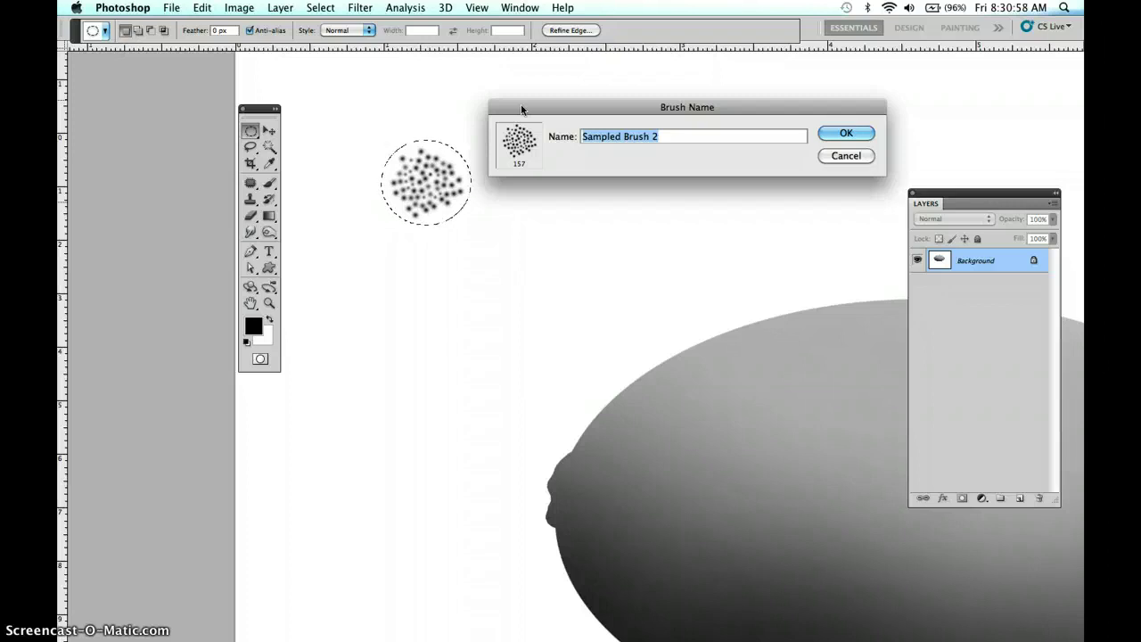
pyautogui.write('lemon')
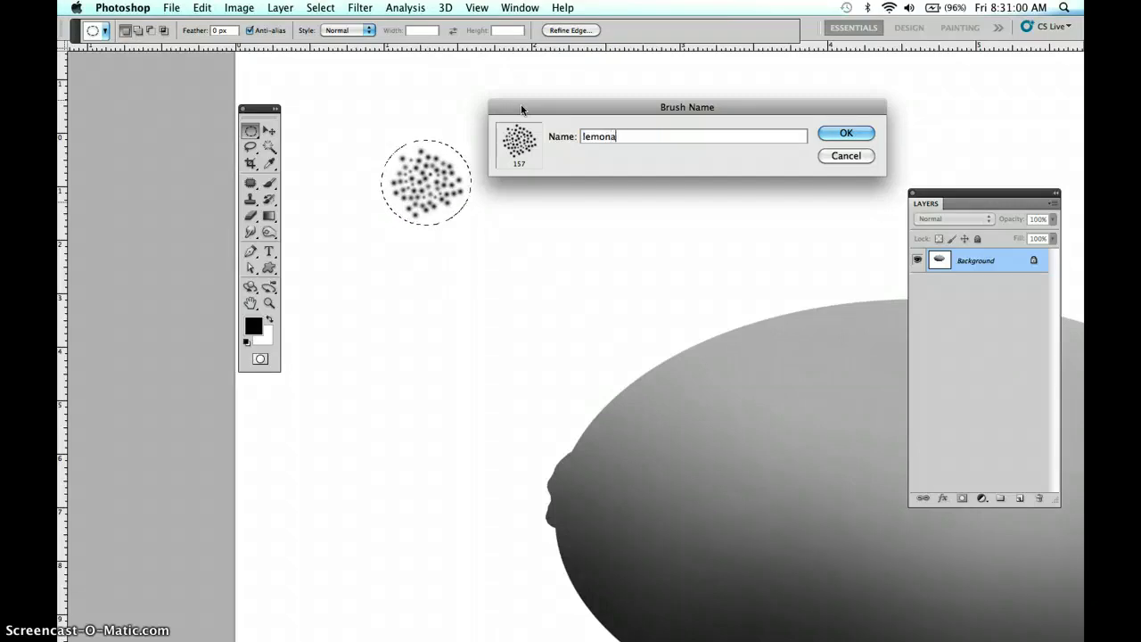
pyautogui.write(' rind')
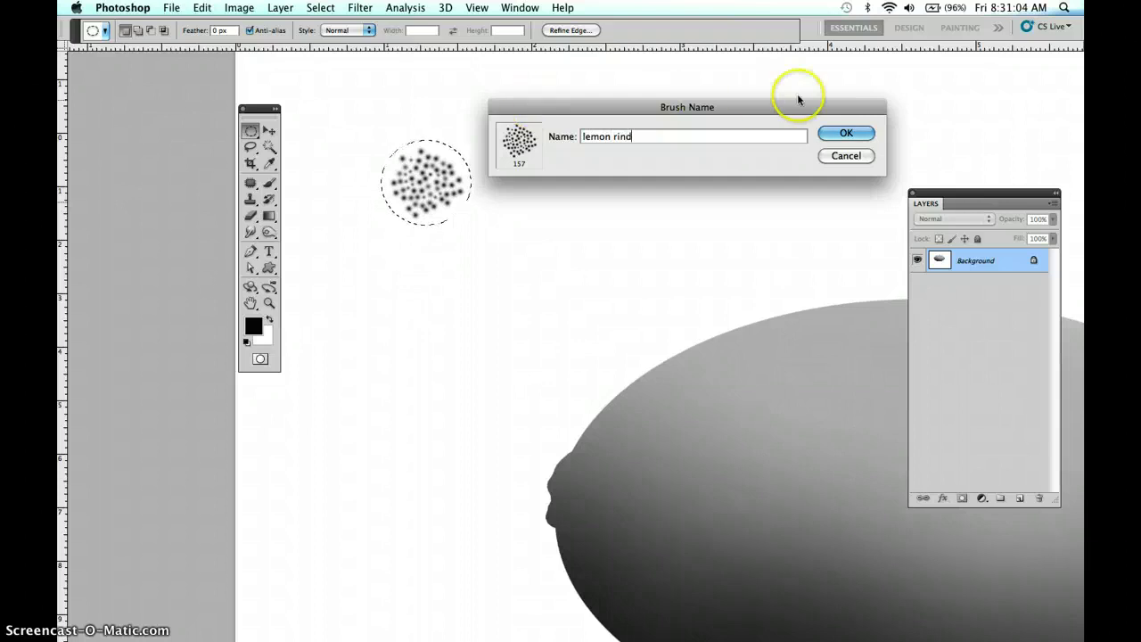
pyautogui.click(847, 135)
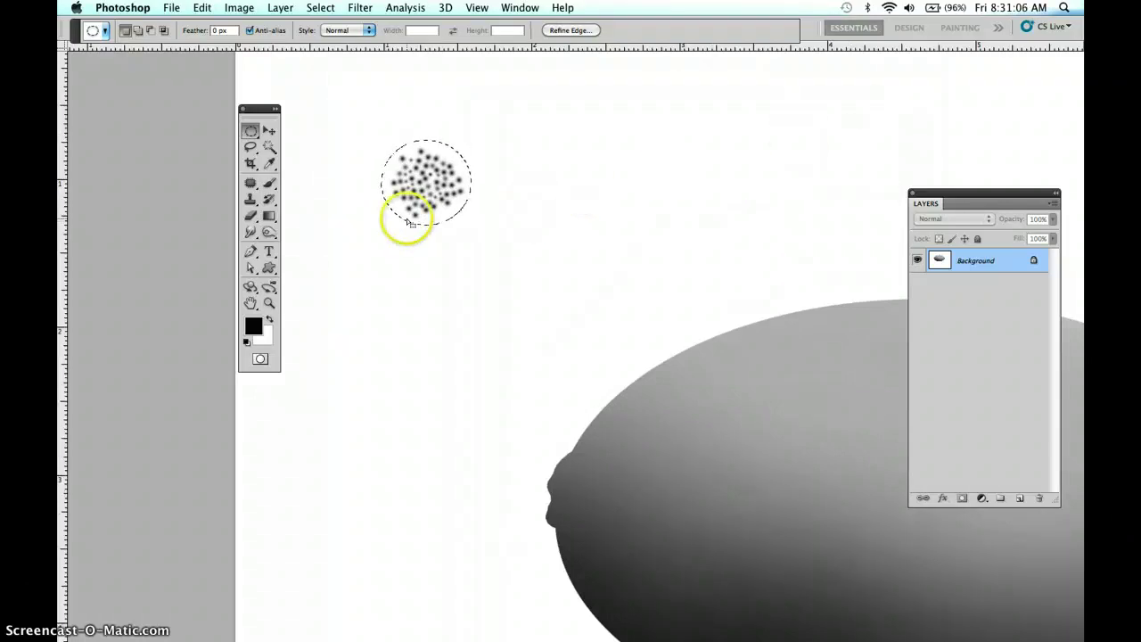
# Step: Cut the dot cluster from the canvas and fit the whole document on screen
pyautogui.click(203, 8)
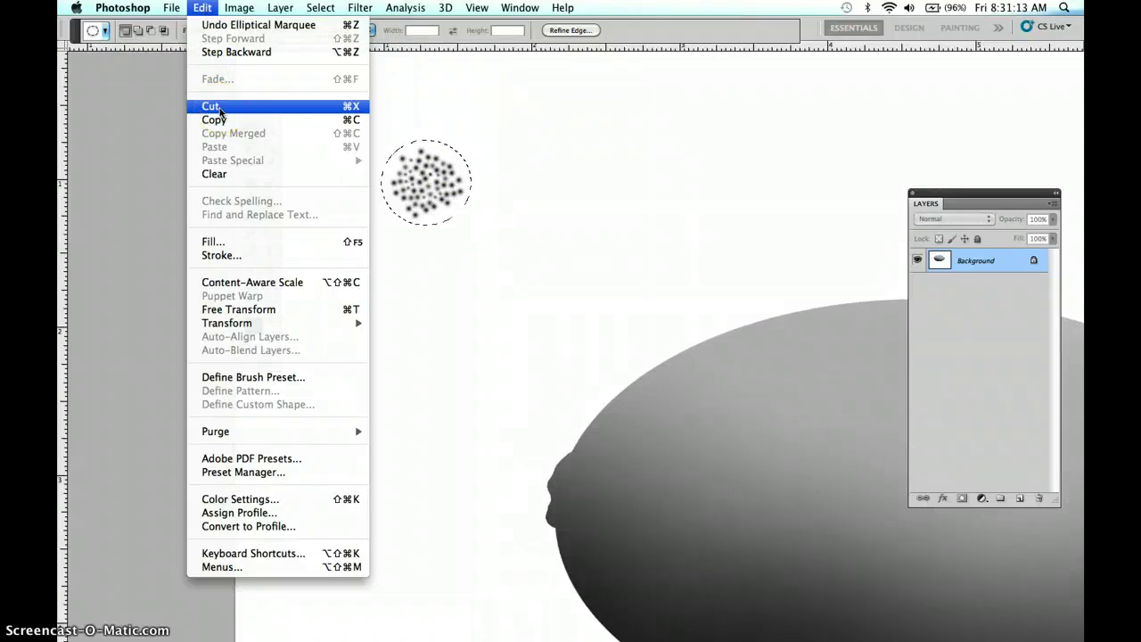
pyautogui.click(219, 111)
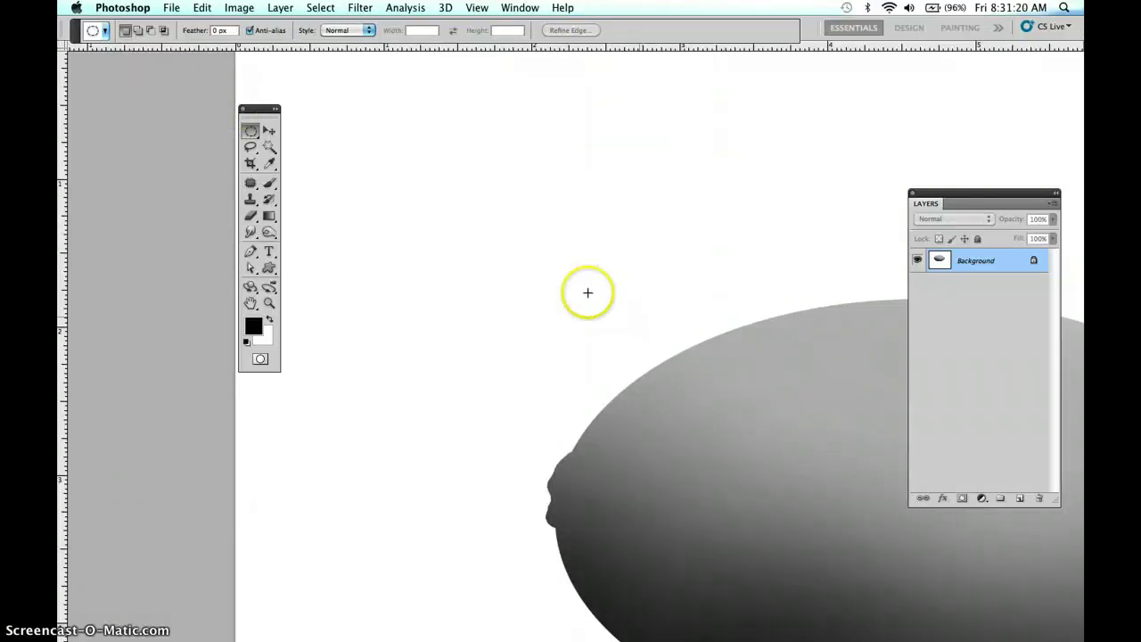
pyautogui.click(479, 8)
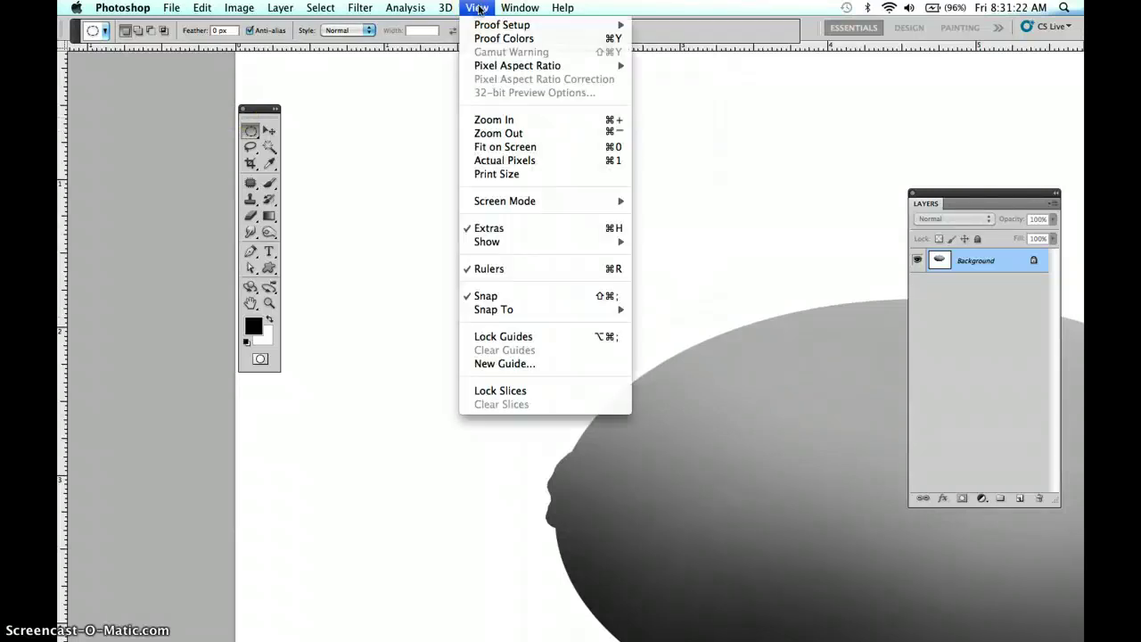
pyautogui.click(624, 150)
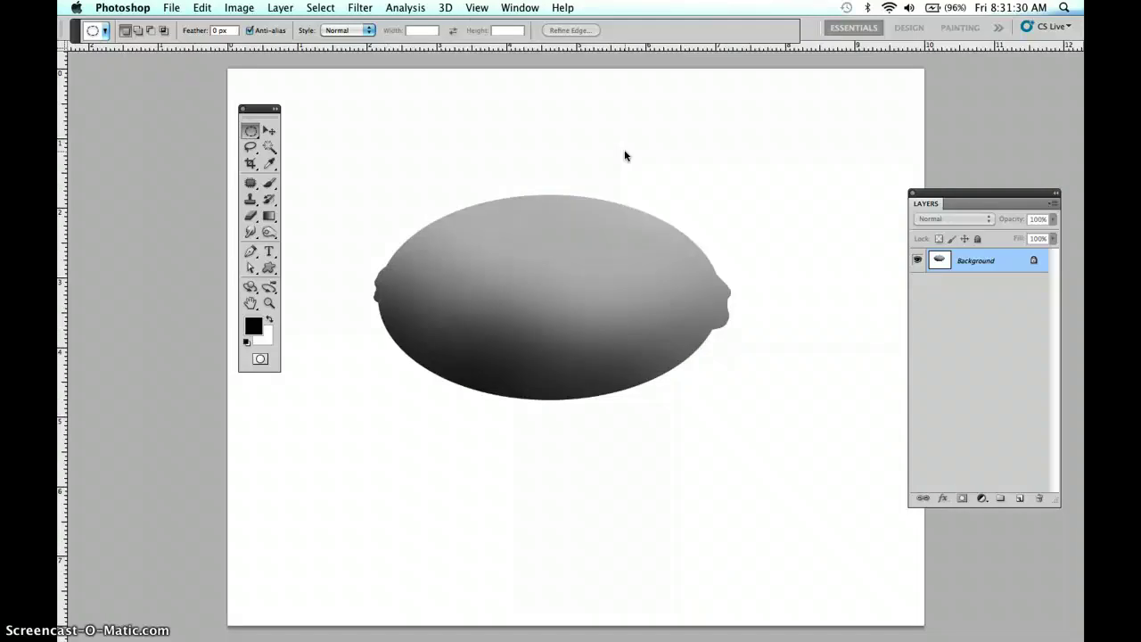
# Step: Load the saved 'Lemon' channel back as the active selection
pyautogui.click(319, 8)
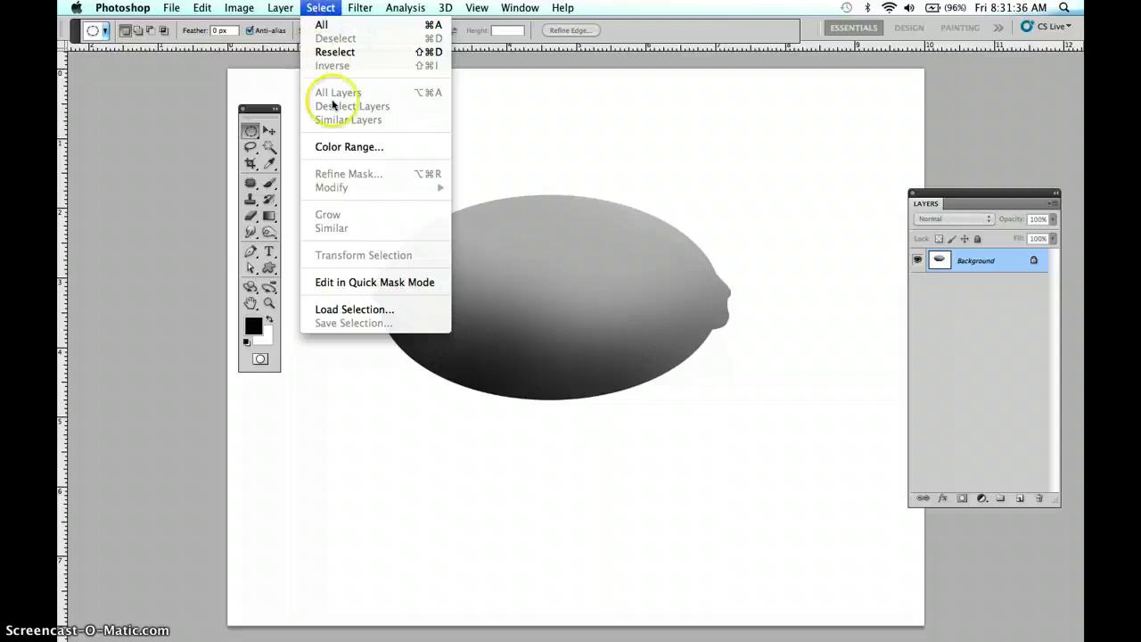
pyautogui.click(339, 311)
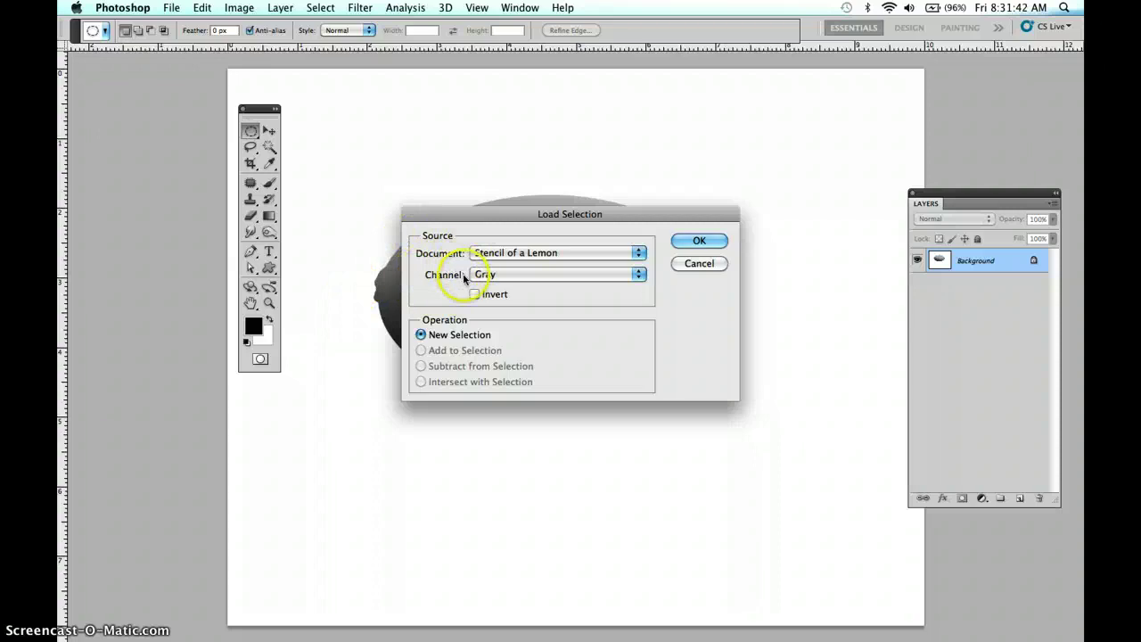
pyautogui.moveTo(448, 216); pyautogui.dragTo(599, 75)
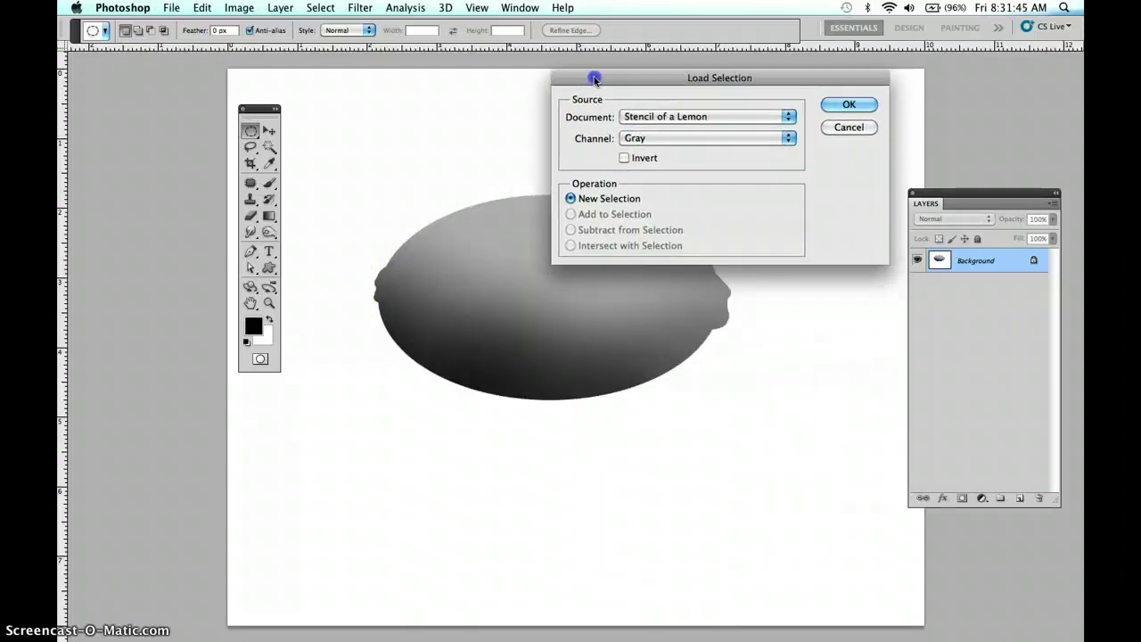
pyautogui.click(636, 133)
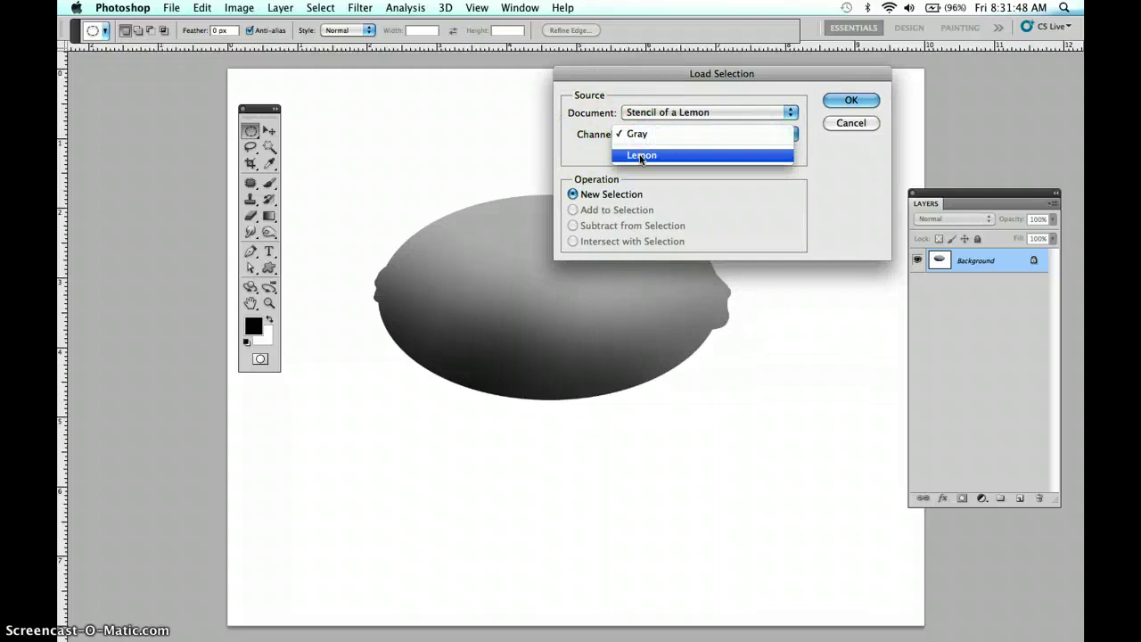
pyautogui.click(639, 154)
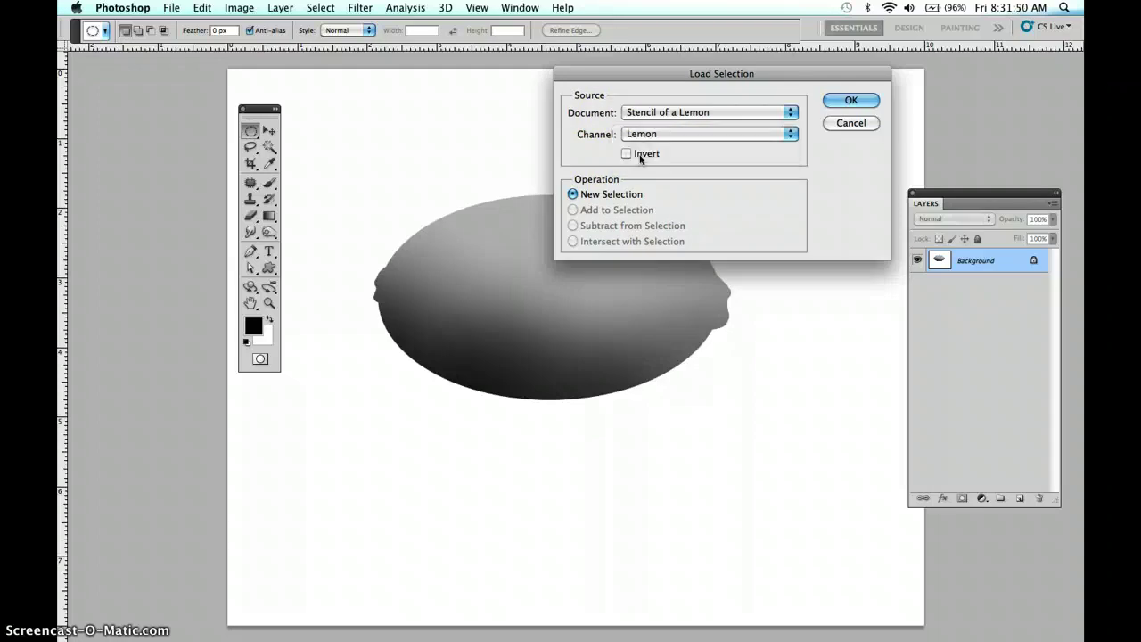
pyautogui.click(845, 102)
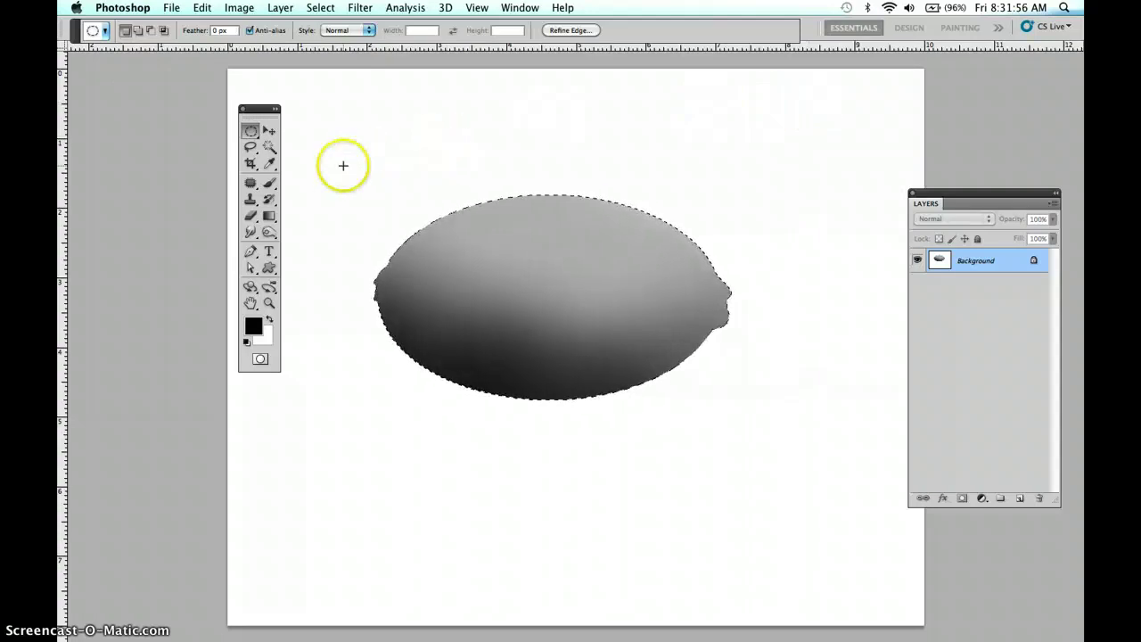
# Step: Activate the Brush Tool (15 px, 91% opacity) and move the toolbox further left
pyautogui.click(269, 183)
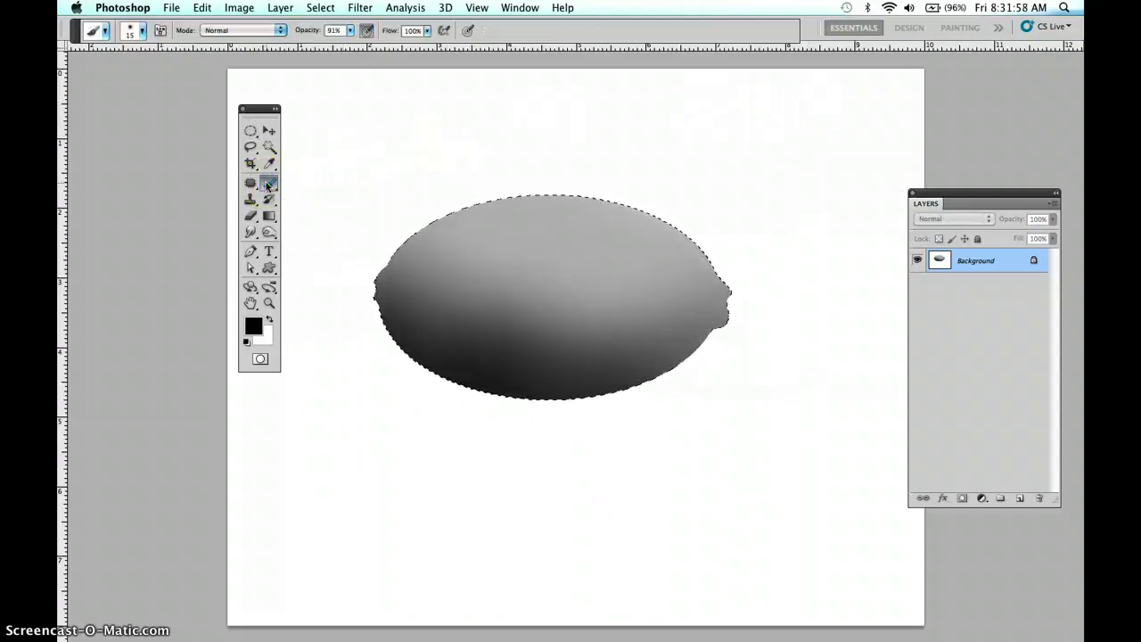
pyautogui.moveTo(268, 107); pyautogui.dragTo(181, 108)
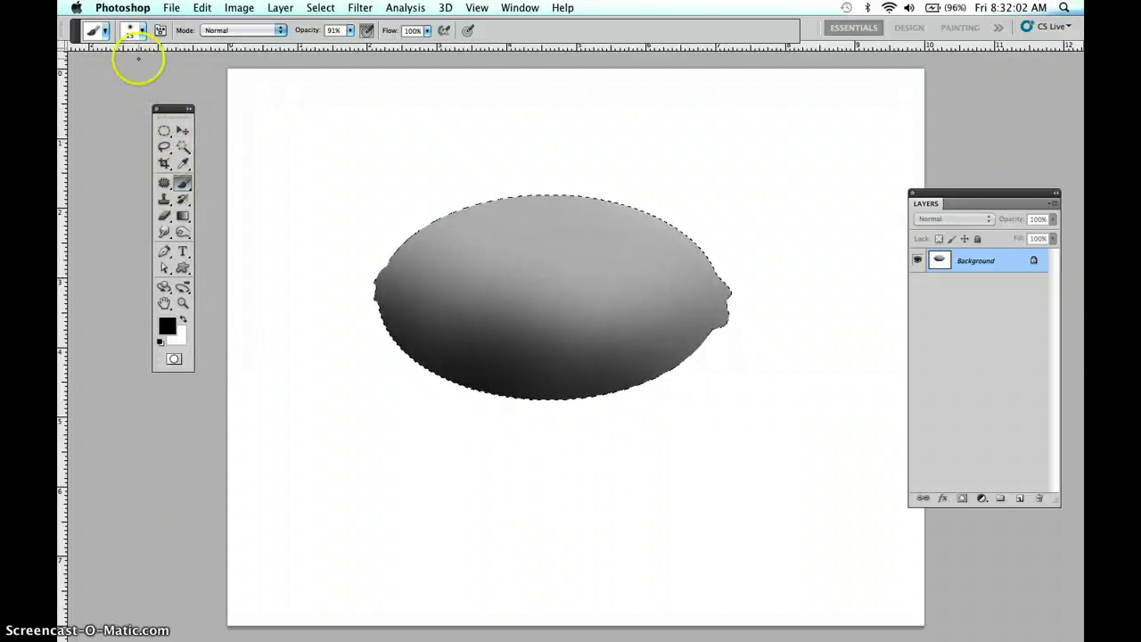